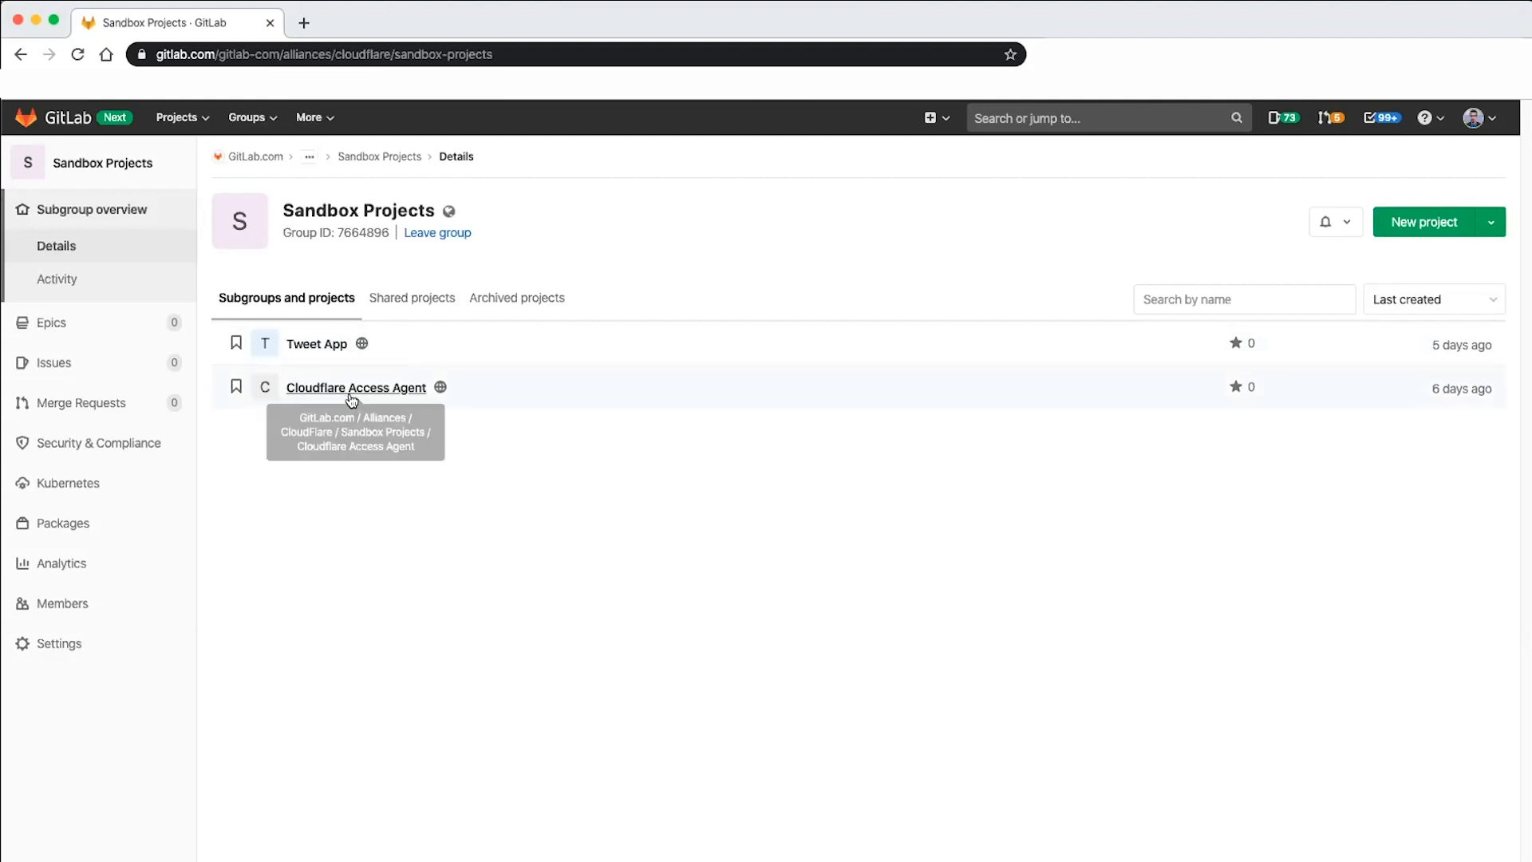
- Open the Dockerfile in the Cloudflare Access Agent repository and examine its Go build command and Alpine base image lines
{"action": "left_click", "coordinate": [361, 390]}
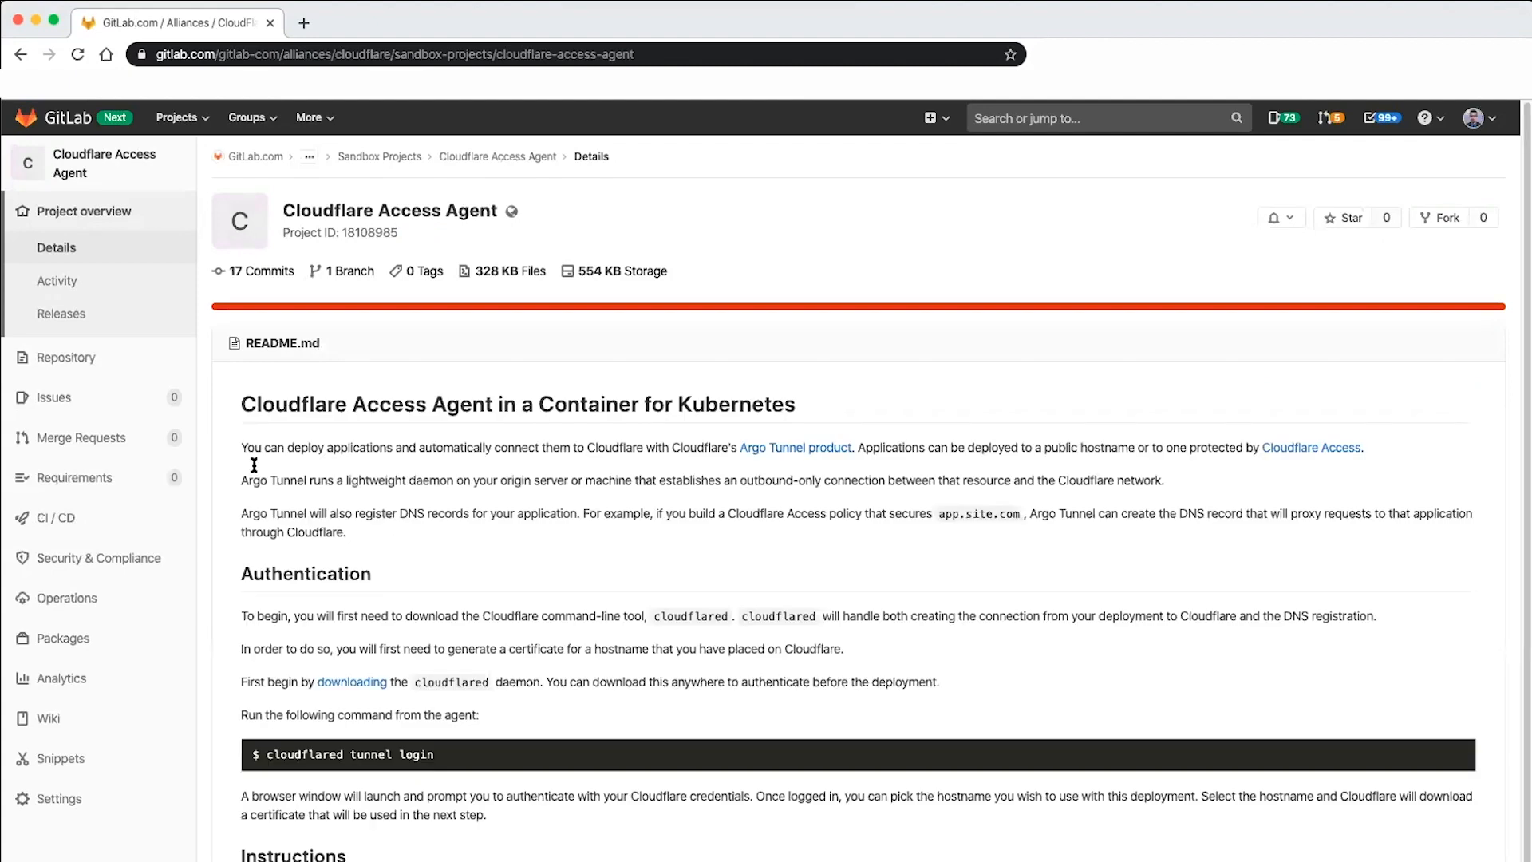
{"action": "left_click", "coordinate": [92, 358]}
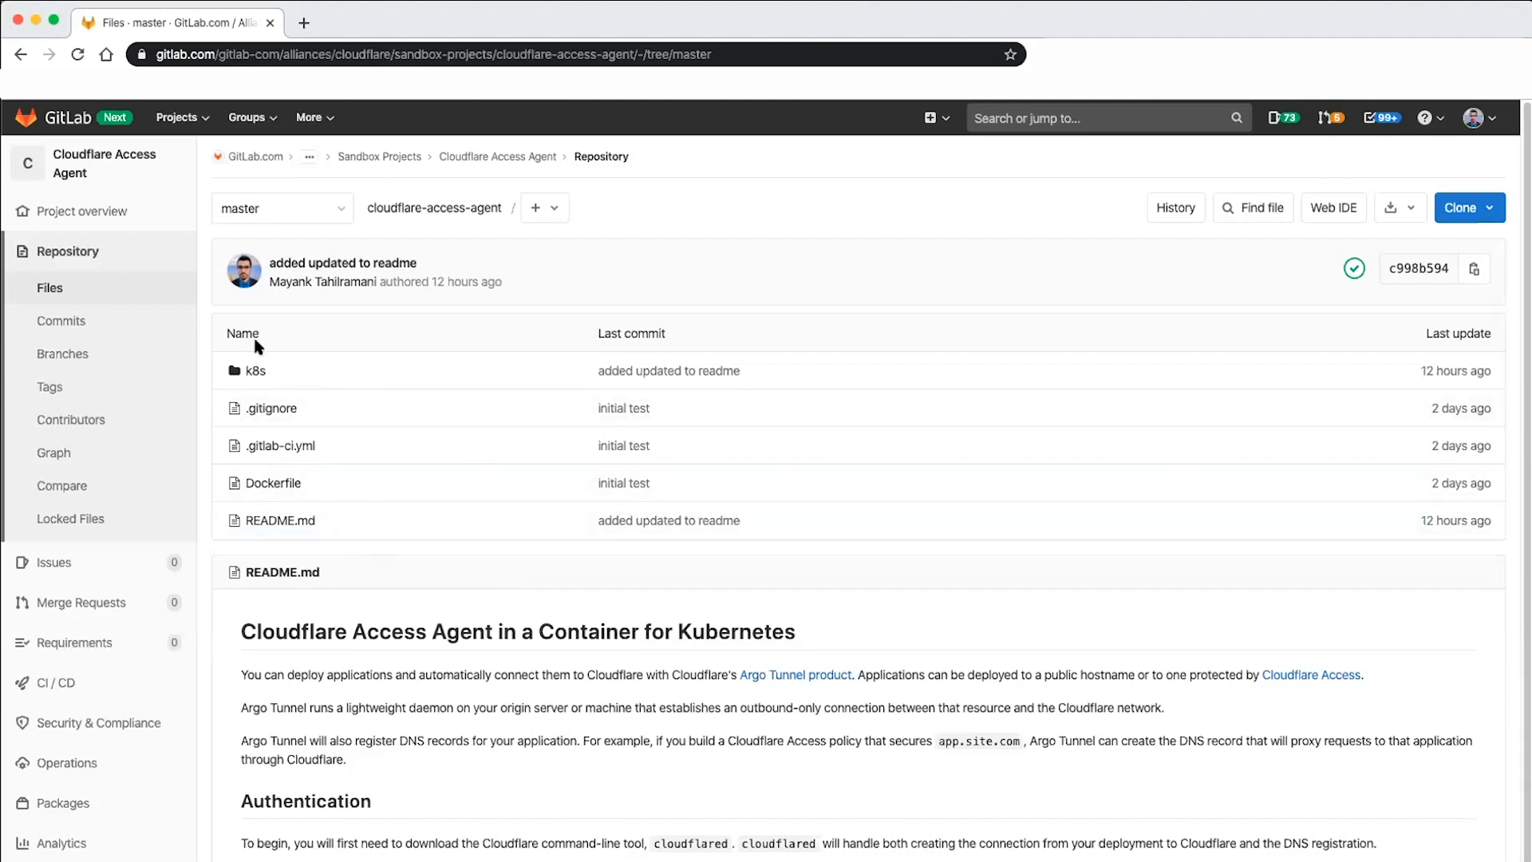
{"action": "left_click", "coordinate": [291, 484]}
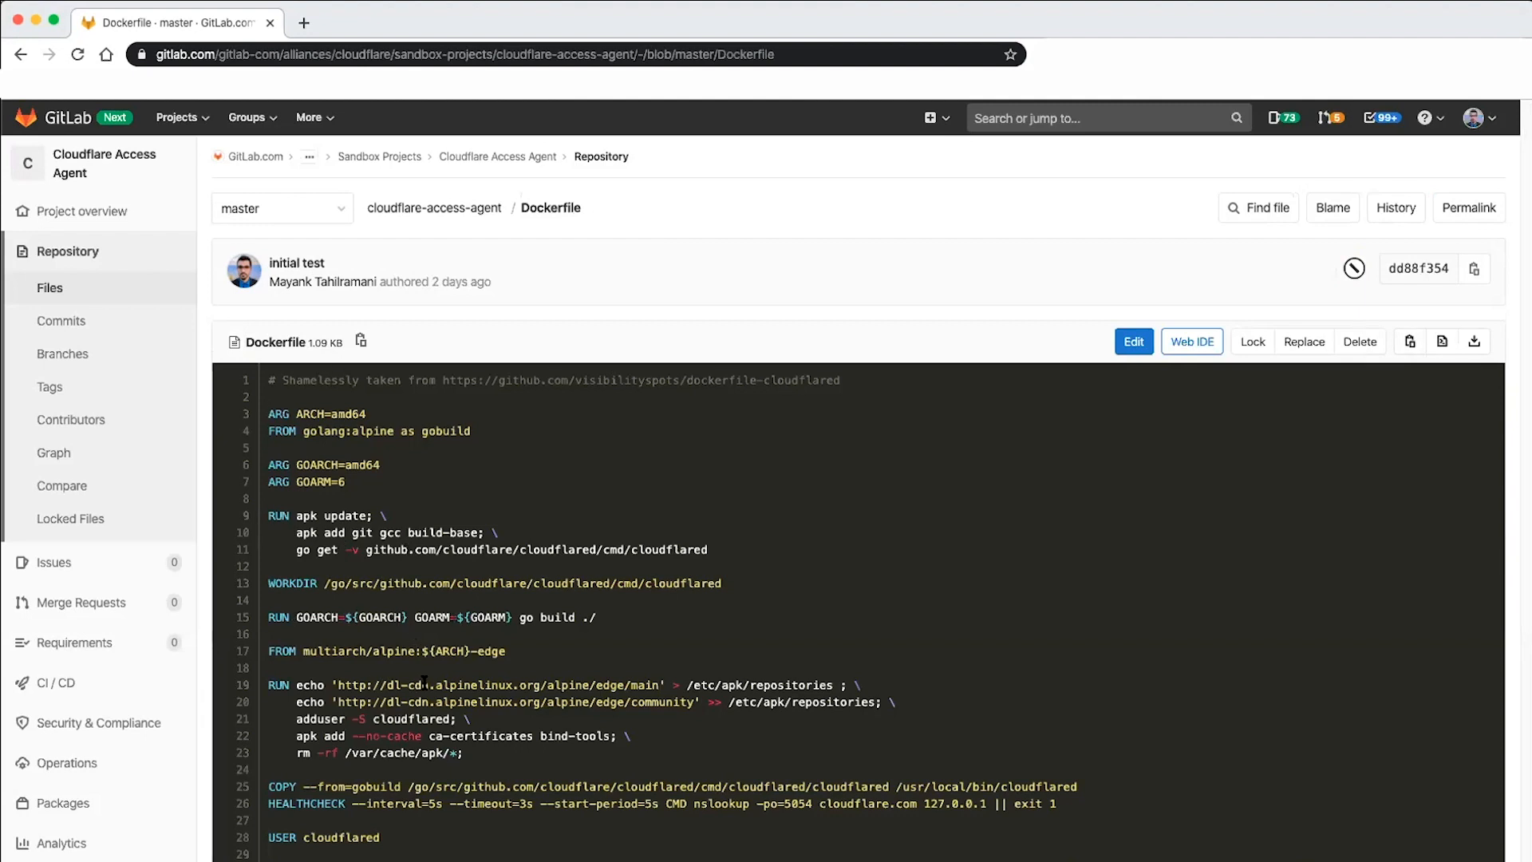
{"action": "left_click_drag", "start_coordinate": [633, 616], "coordinate": [268, 618]}
{"action": "left_click", "coordinate": [342, 659]}
{"action": "double_click", "coordinate": [393, 651]}
{"action": "left_click", "coordinate": [396, 757]}
- Open deployment.yaml in the repository's k8s folder and examine its kind, replicas, name and annotations
{"action": "left_click", "coordinate": [507, 157]}
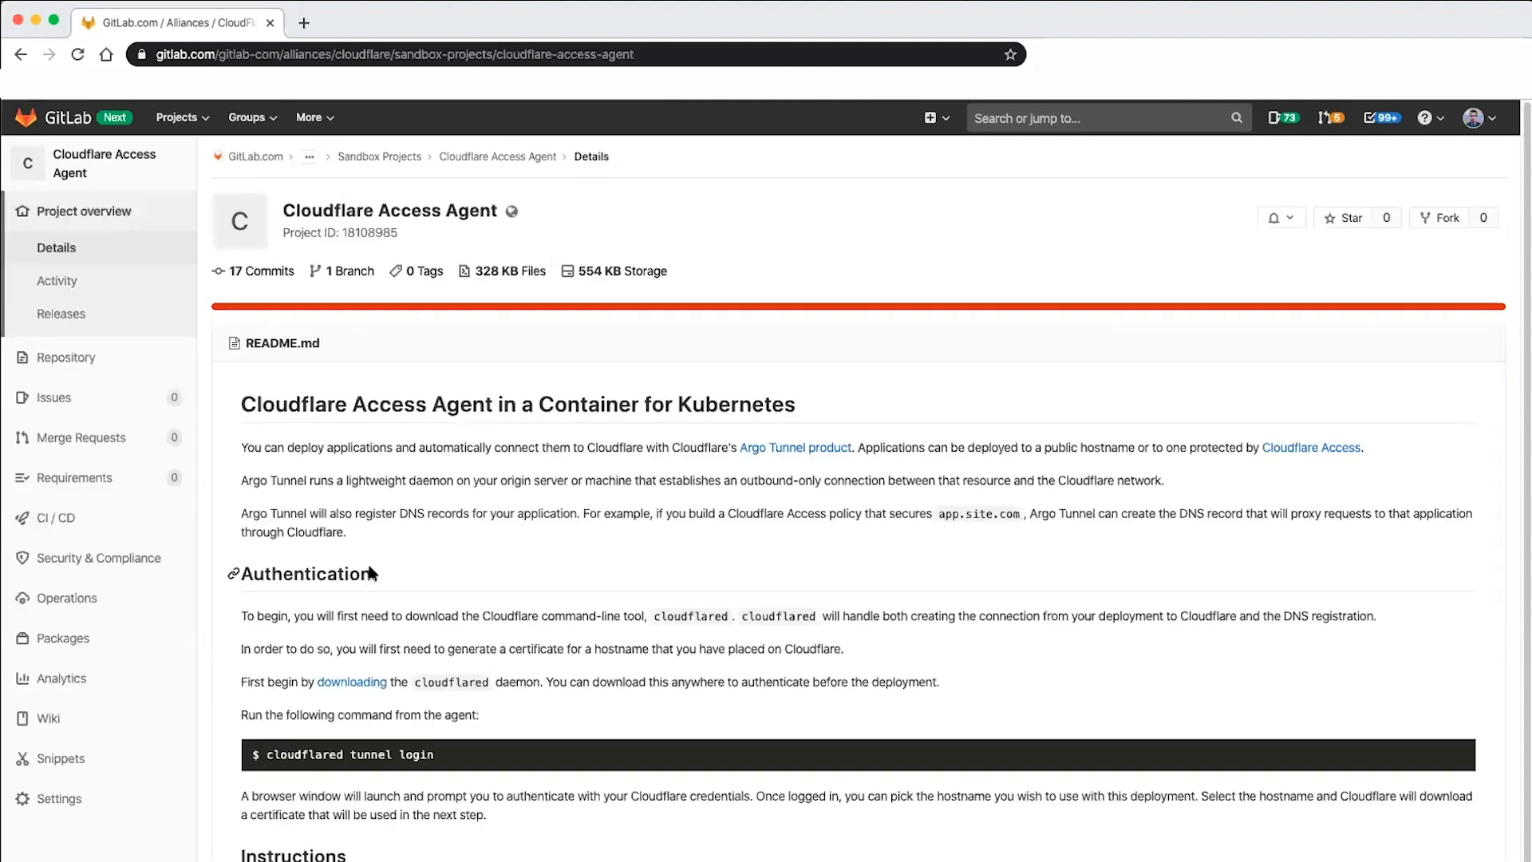
{"action": "mouse_move", "coordinate": [132, 357]}
{"action": "left_click", "coordinate": [232, 355]}
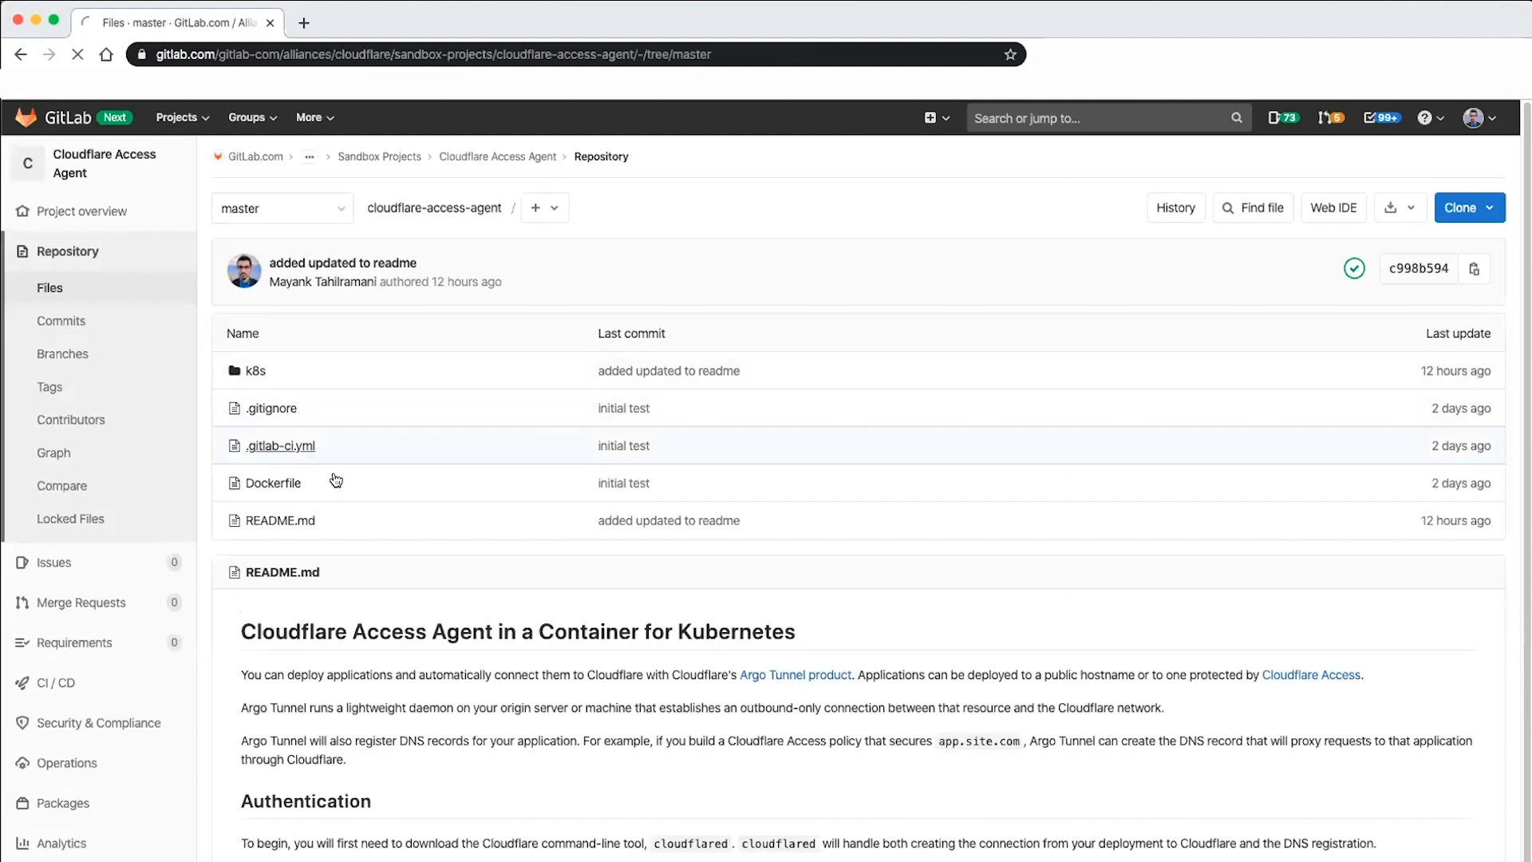
{"action": "left_click", "coordinate": [302, 411]}
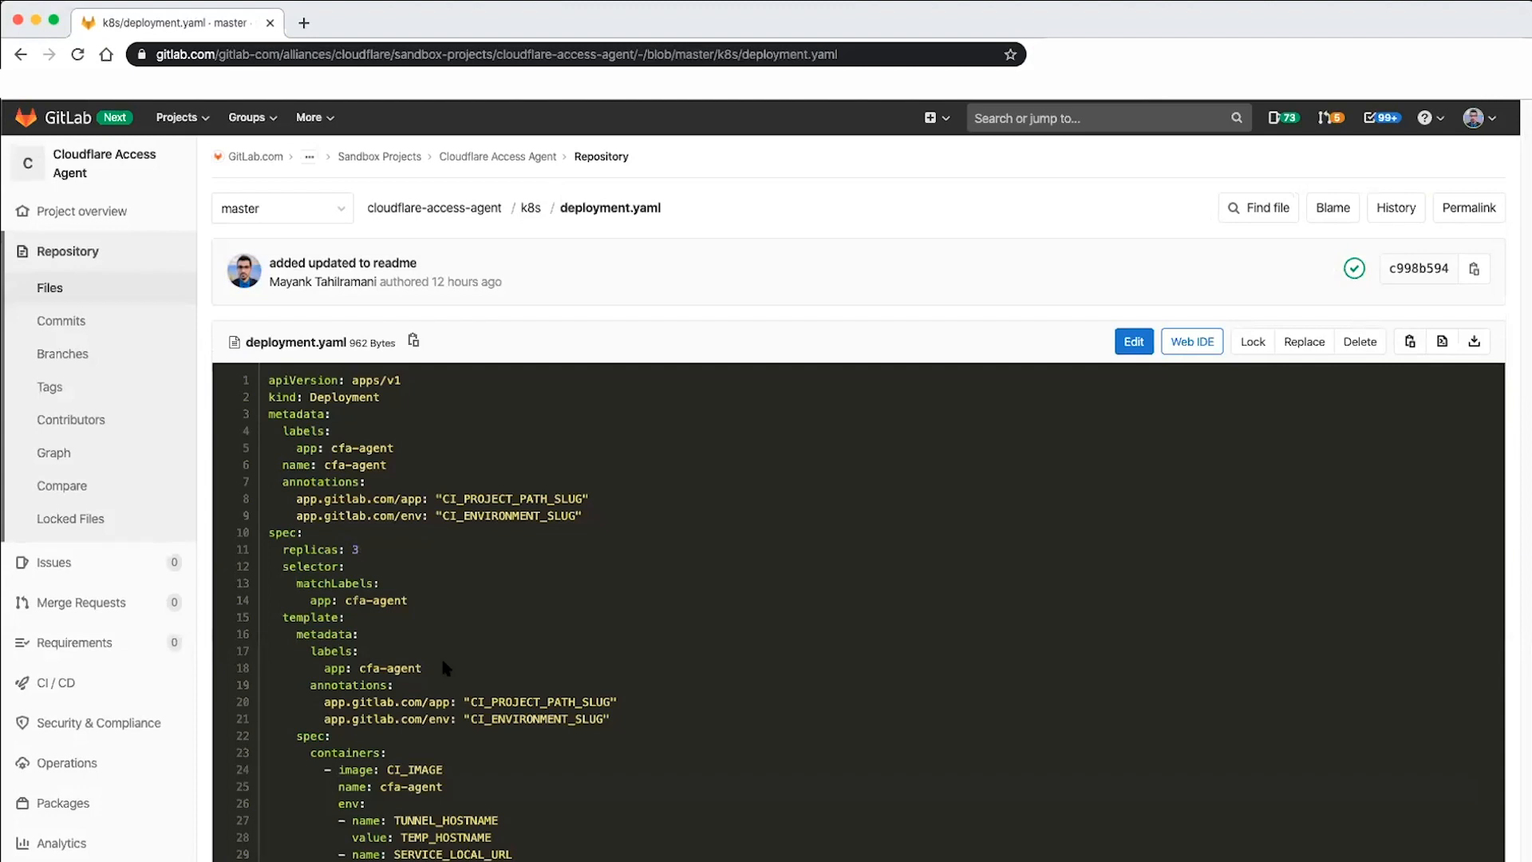
{"action": "left_click_drag", "start_coordinate": [375, 551], "coordinate": [281, 550]}
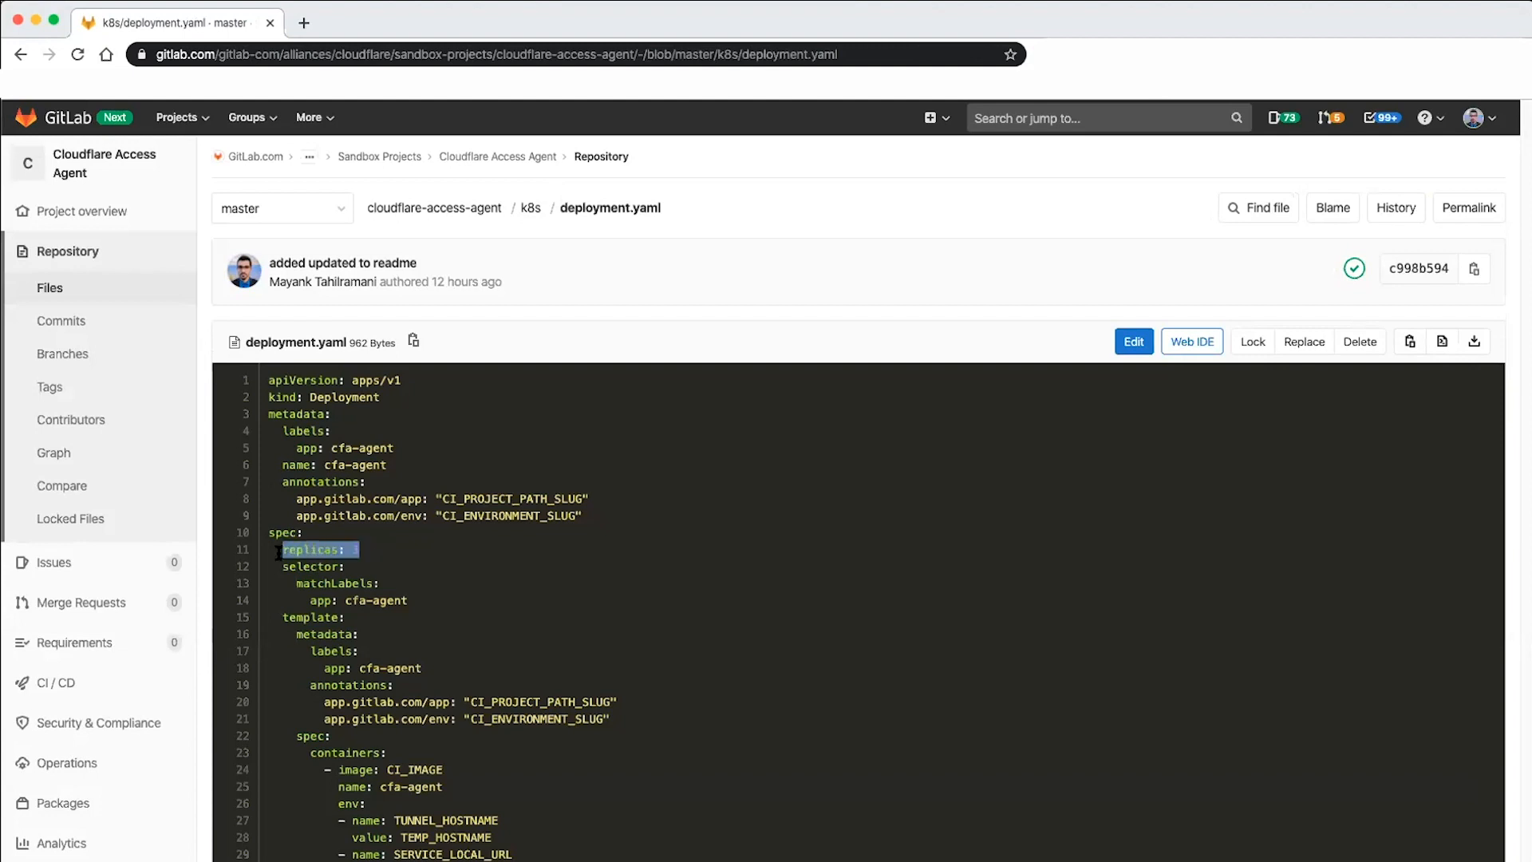
{"action": "left_click", "coordinate": [349, 563]}
{"action": "left_click_drag", "start_coordinate": [381, 396], "coordinate": [268, 397]}
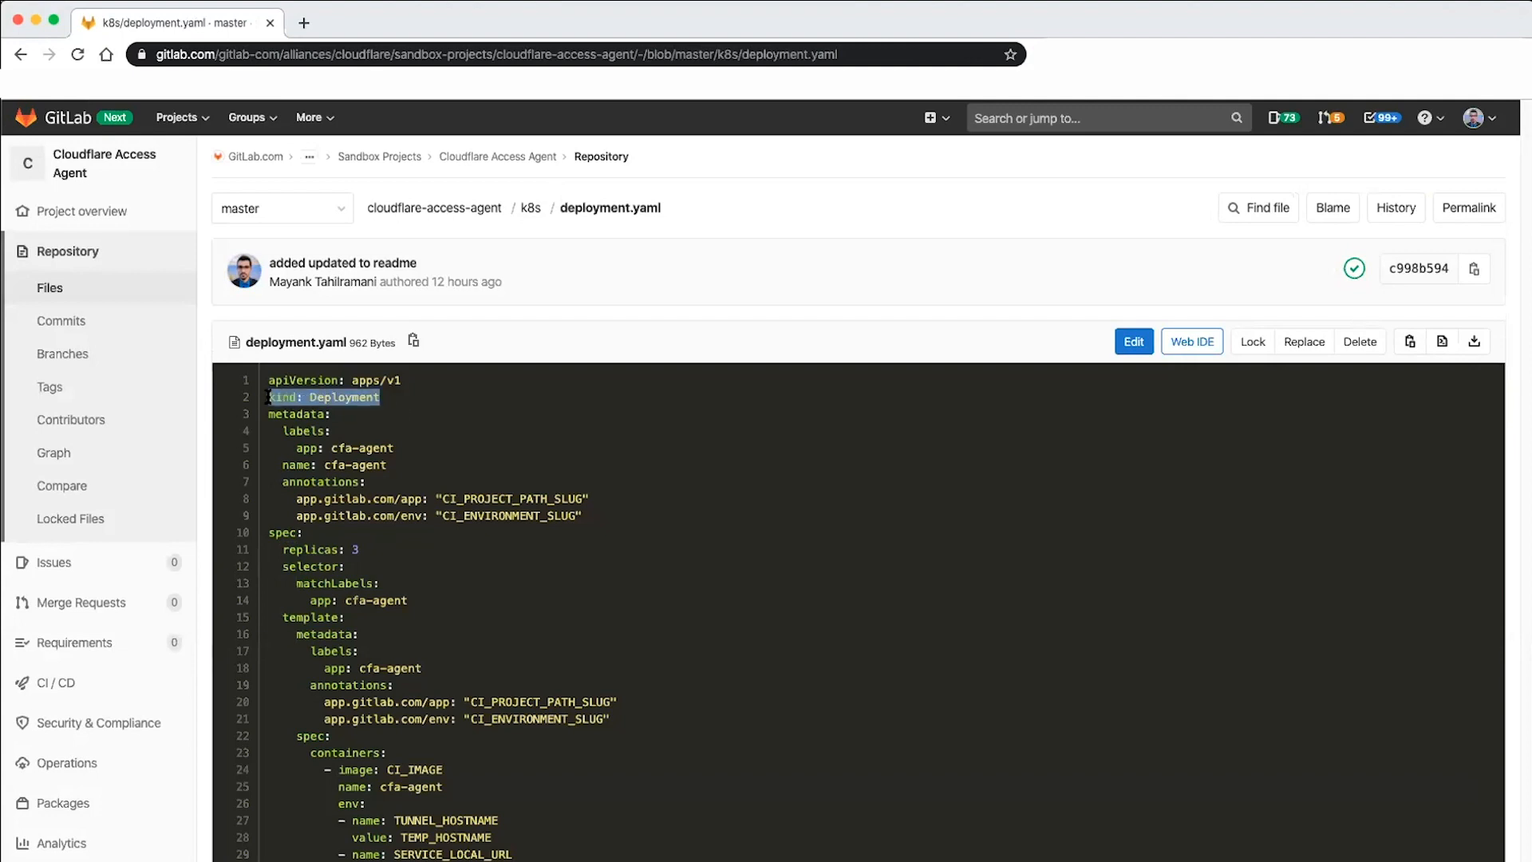
{"action": "left_click", "coordinate": [336, 444]}
{"action": "left_click_drag", "start_coordinate": [582, 515], "coordinate": [272, 465]}
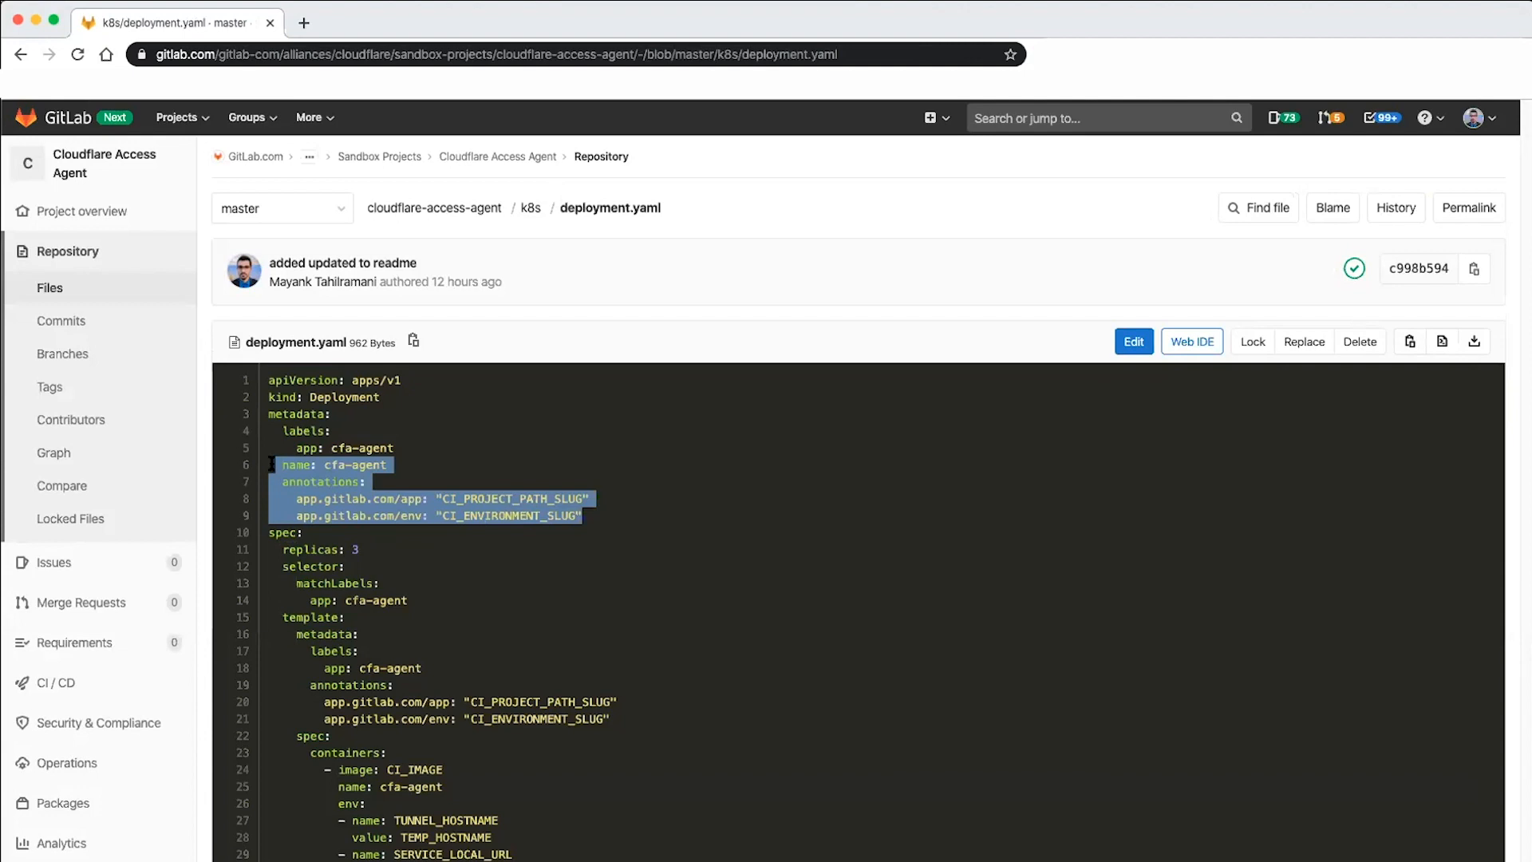
{"action": "left_click", "coordinate": [418, 702]}
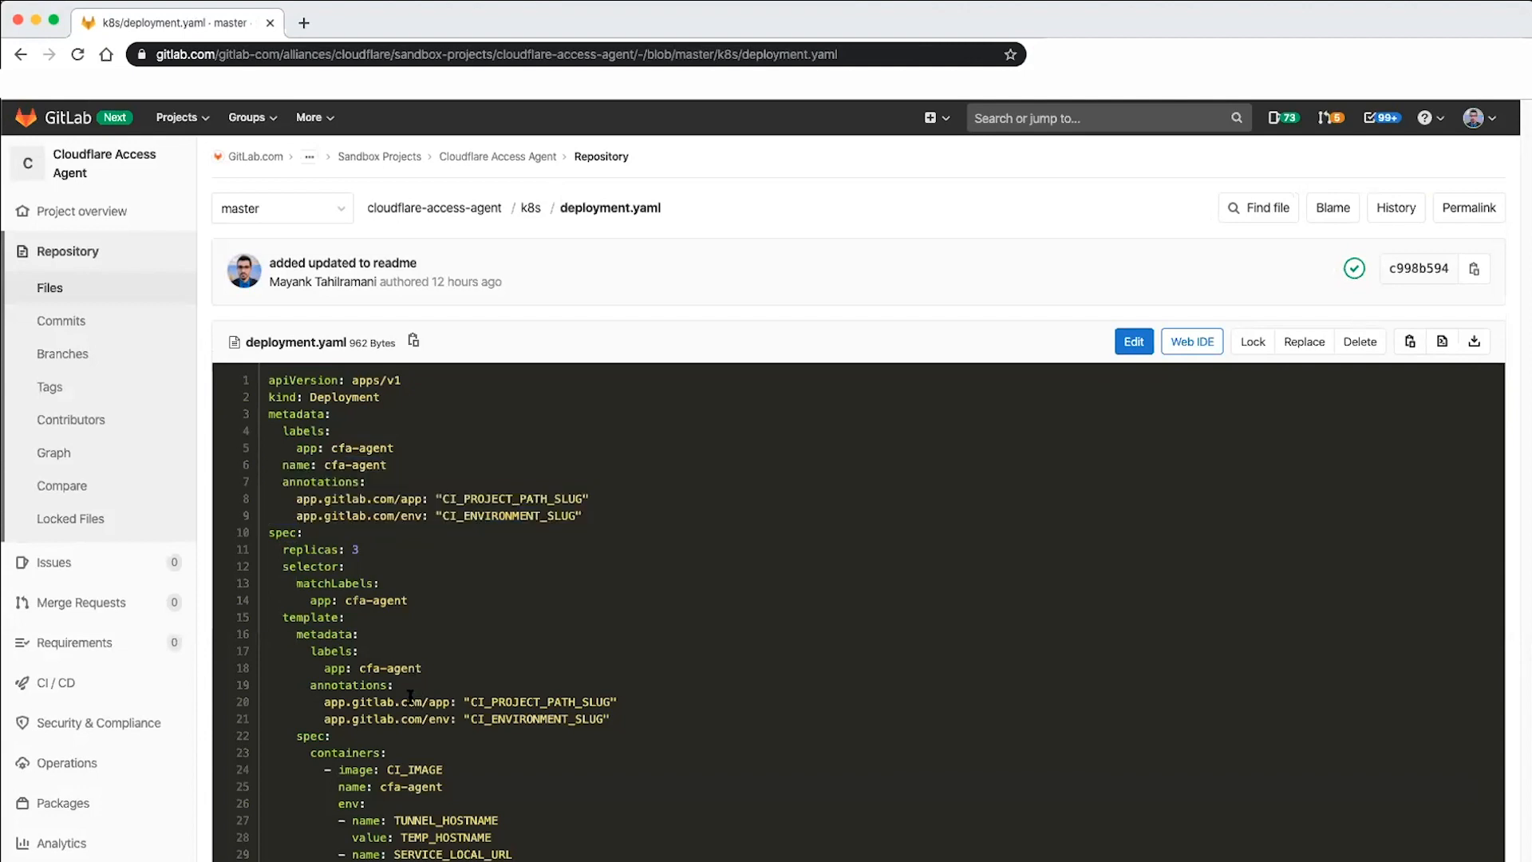
- Examine the container image placeholder and the TUNNEL_HOSTNAME and SERVICE_LOCAL_URL environment variables in deployment.yaml
{"action": "left_click_drag", "start_coordinate": [443, 770], "coordinate": [387, 769]}
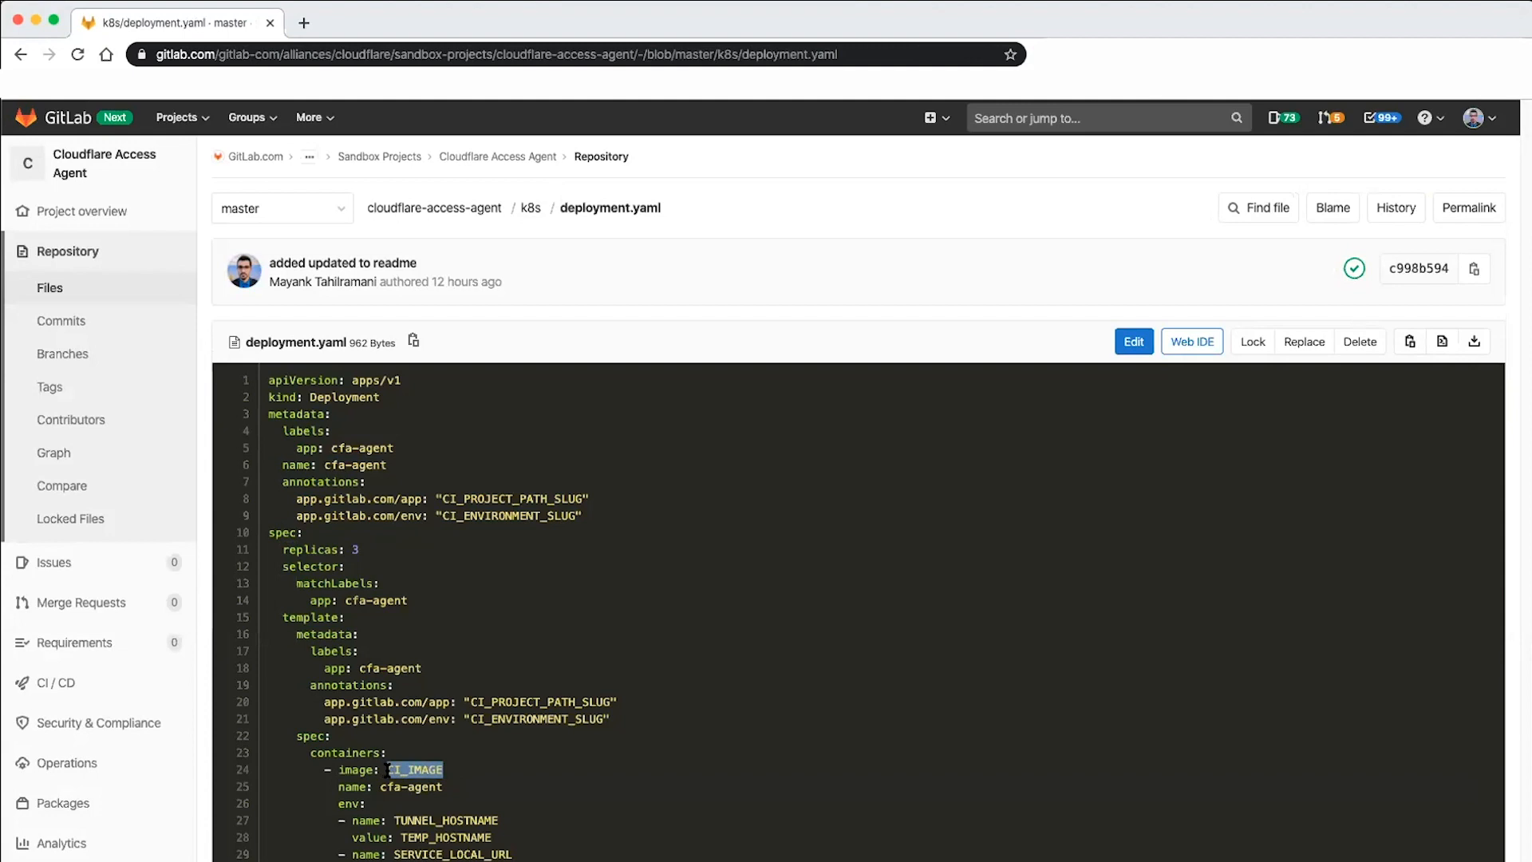
{"action": "triple_click", "coordinate": [433, 771]}
{"action": "left_click", "coordinate": [448, 782]}
{"action": "double_click", "coordinate": [424, 768]}
{"action": "left_click_drag", "start_coordinate": [401, 820], "coordinate": [336, 820]}
{"action": "left_click", "coordinate": [515, 847]}
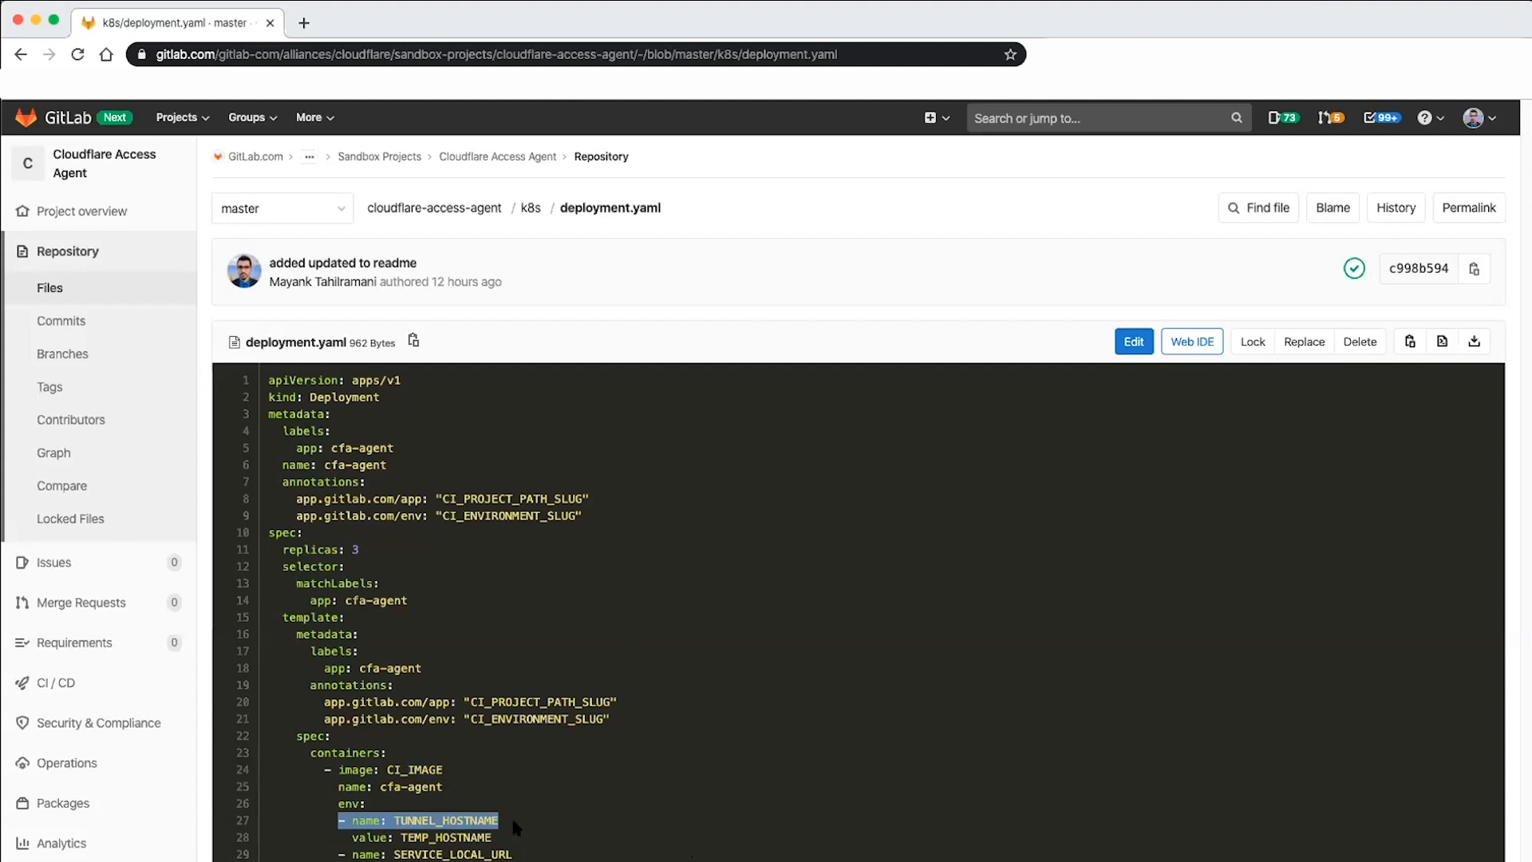
{"action": "left_click_drag", "start_coordinate": [512, 822], "coordinate": [395, 820]}
{"action": "double_click", "coordinate": [415, 837]}
{"action": "left_click", "coordinate": [477, 835]}
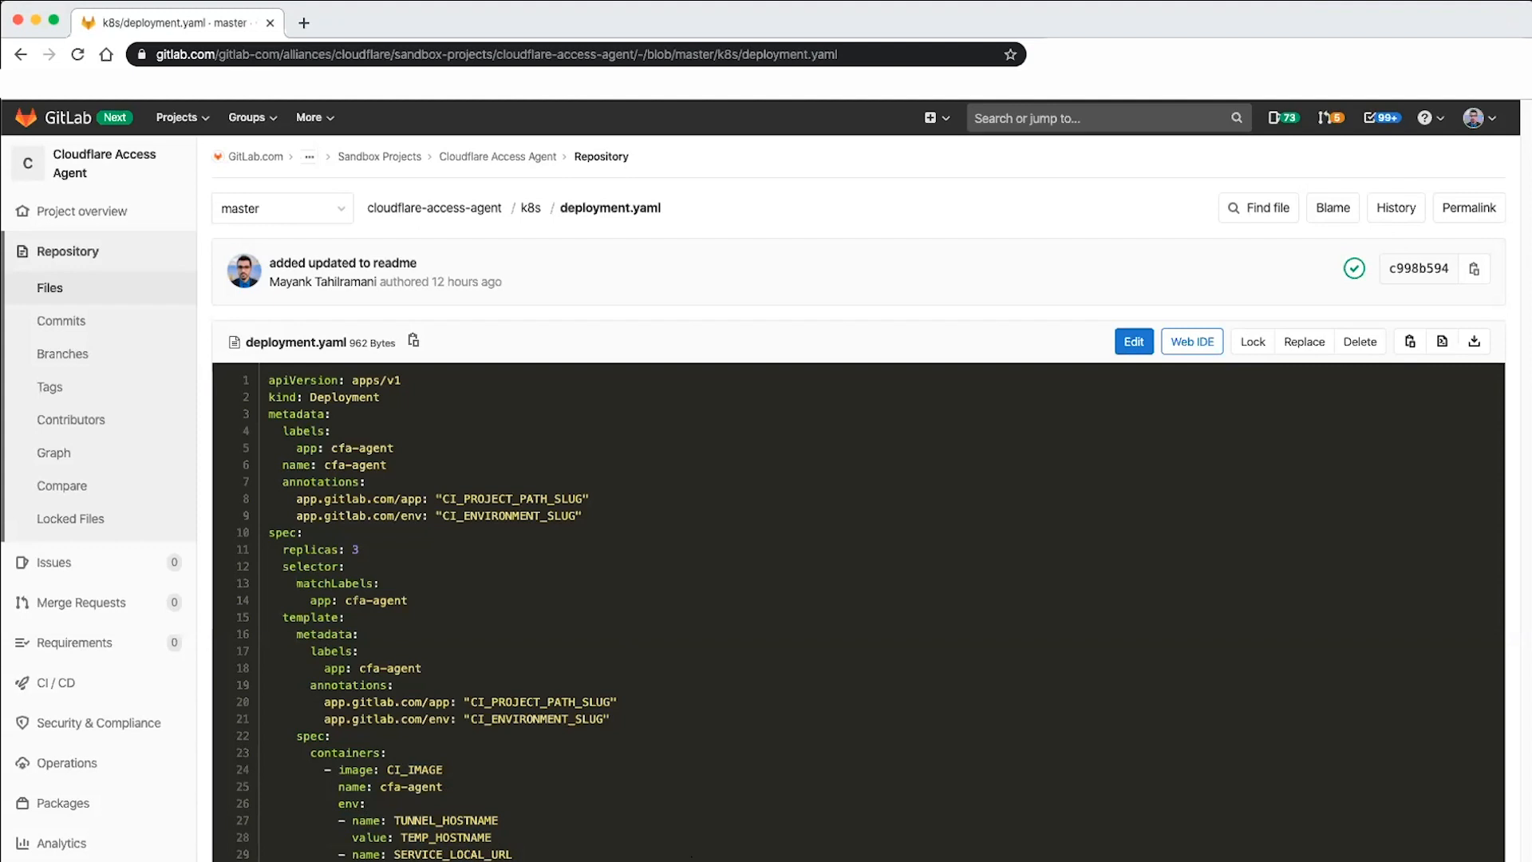
{"action": "double_click", "coordinate": [465, 851]}
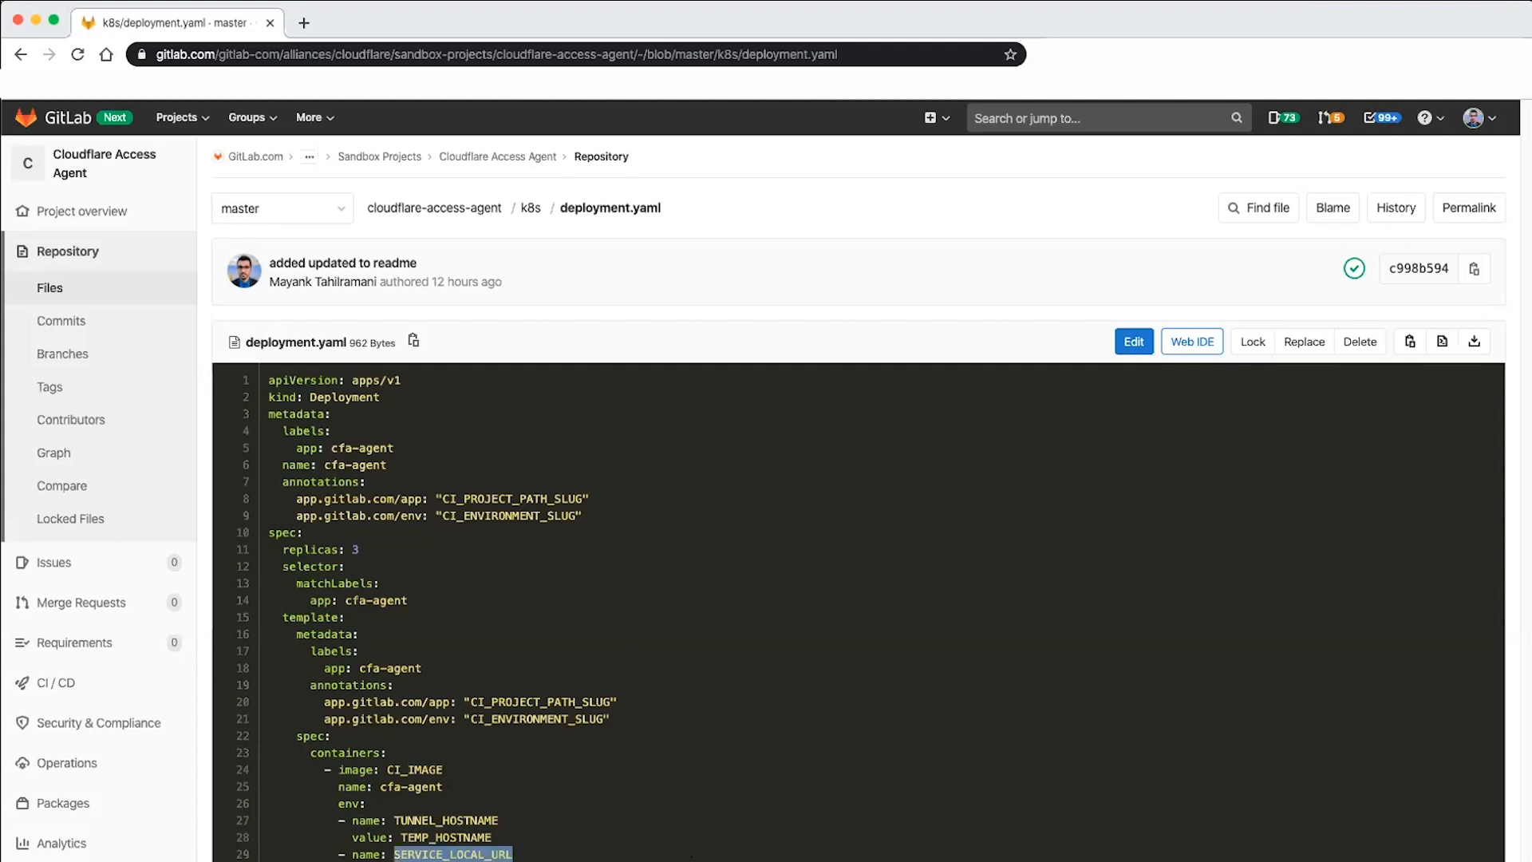
{"action": "left_click", "coordinate": [494, 860]}
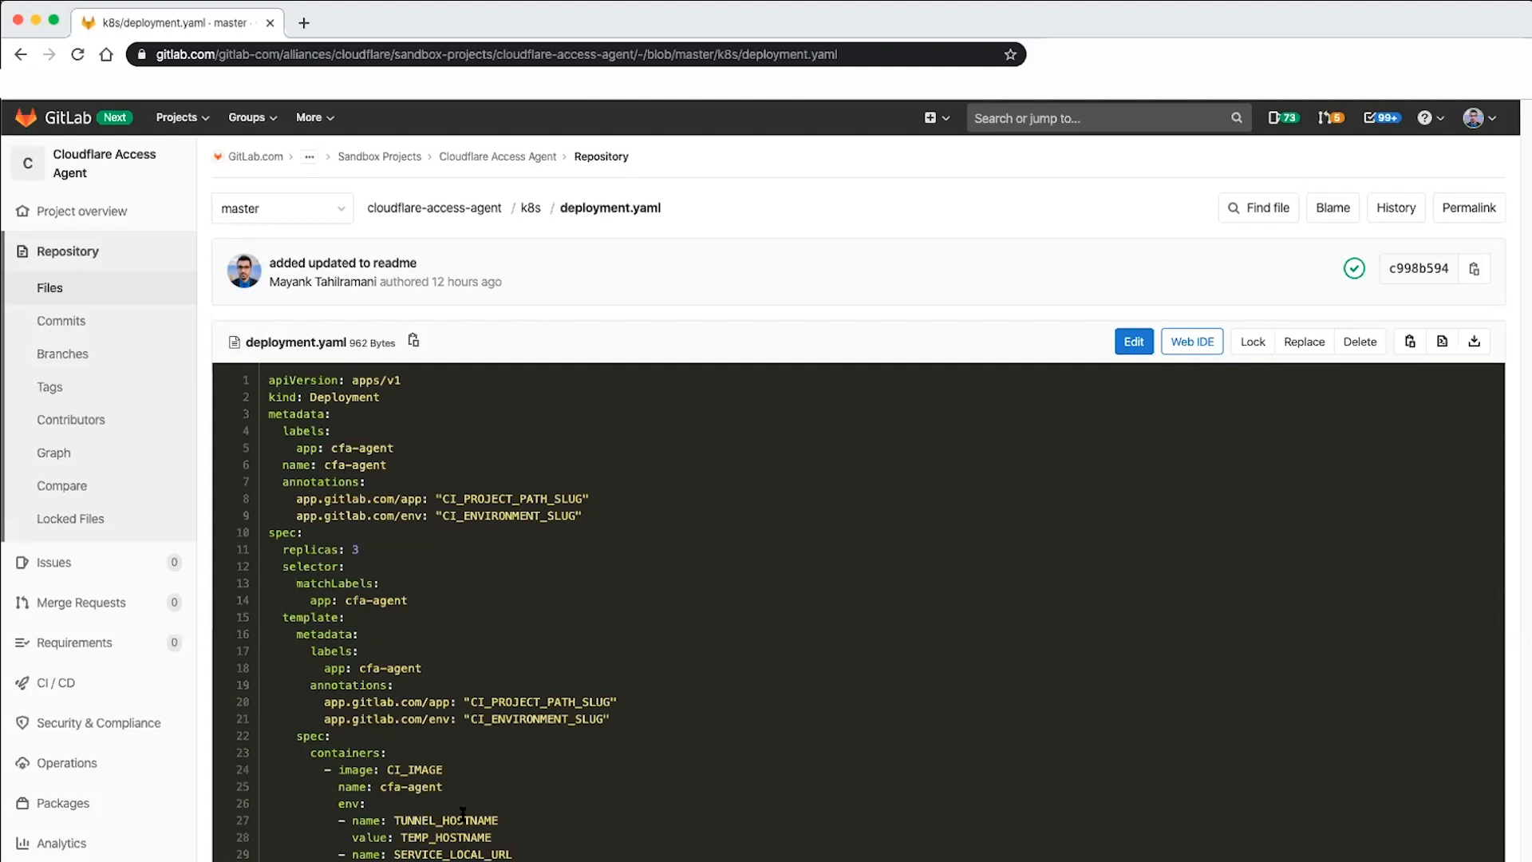
- Return to the repository's root file list and look over the README's authentication and instructions sections
{"action": "left_click", "coordinate": [532, 214]}
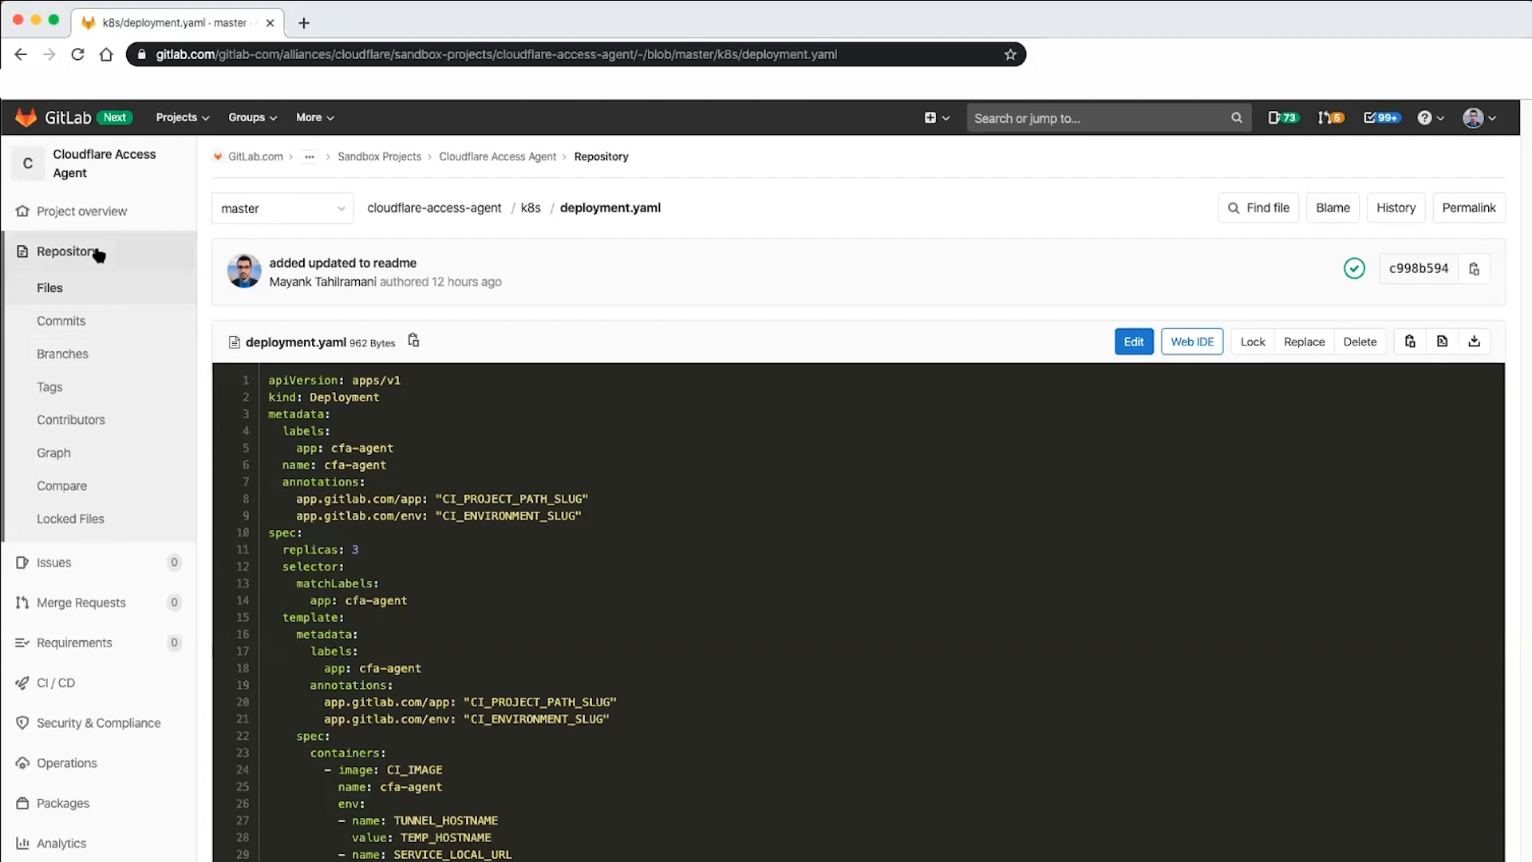
{"action": "left_click", "coordinate": [99, 253]}
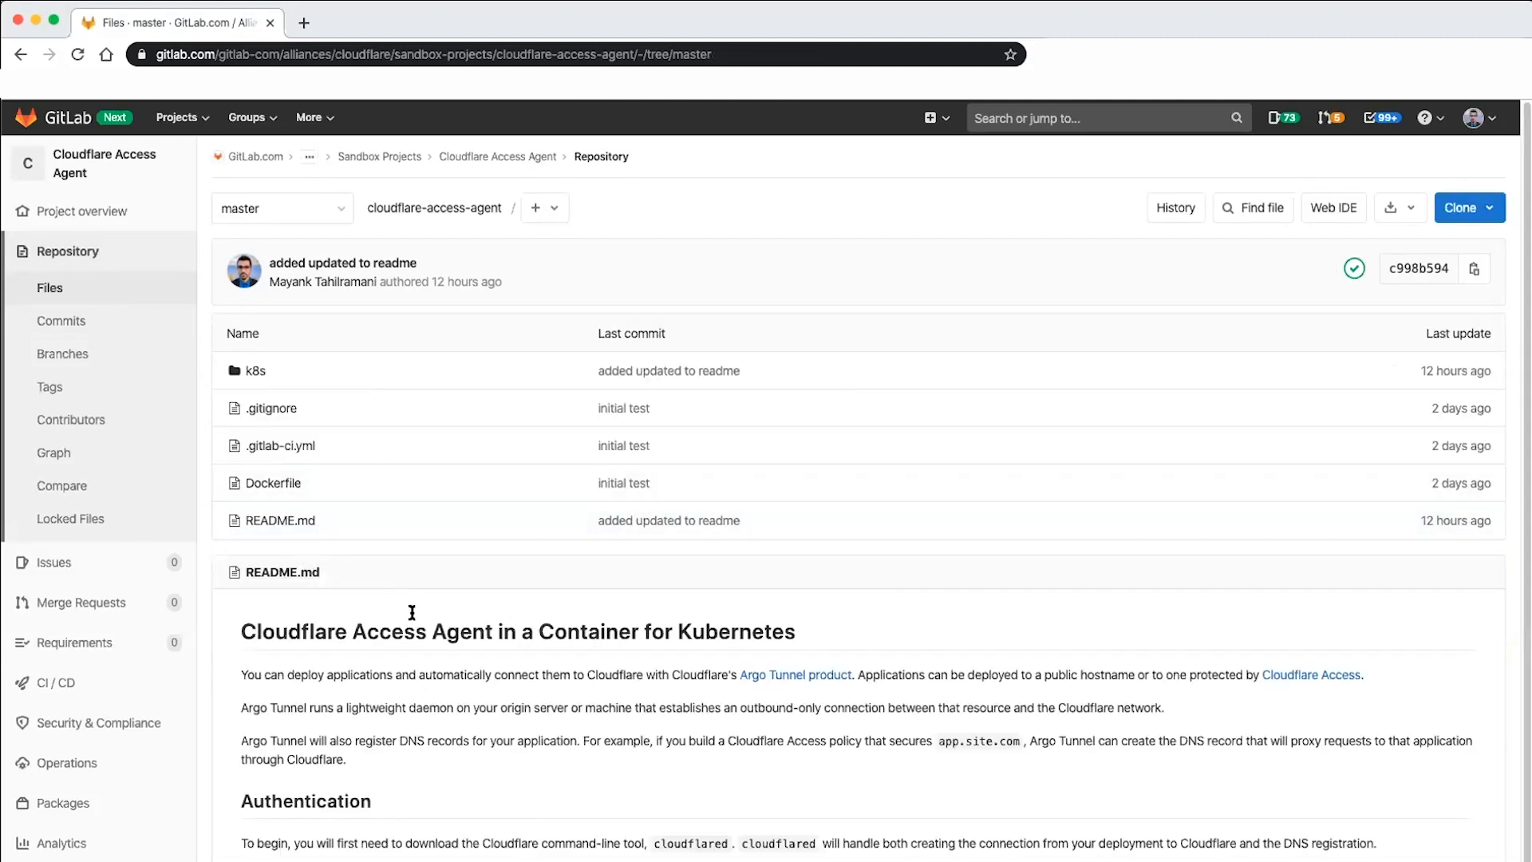
{"action": "scroll", "coordinate": [399, 748], "scroll_direction": "down", "scroll_amount": 3}
{"action": "scroll", "coordinate": [403, 759], "scroll_direction": "down", "scroll_amount": 2}
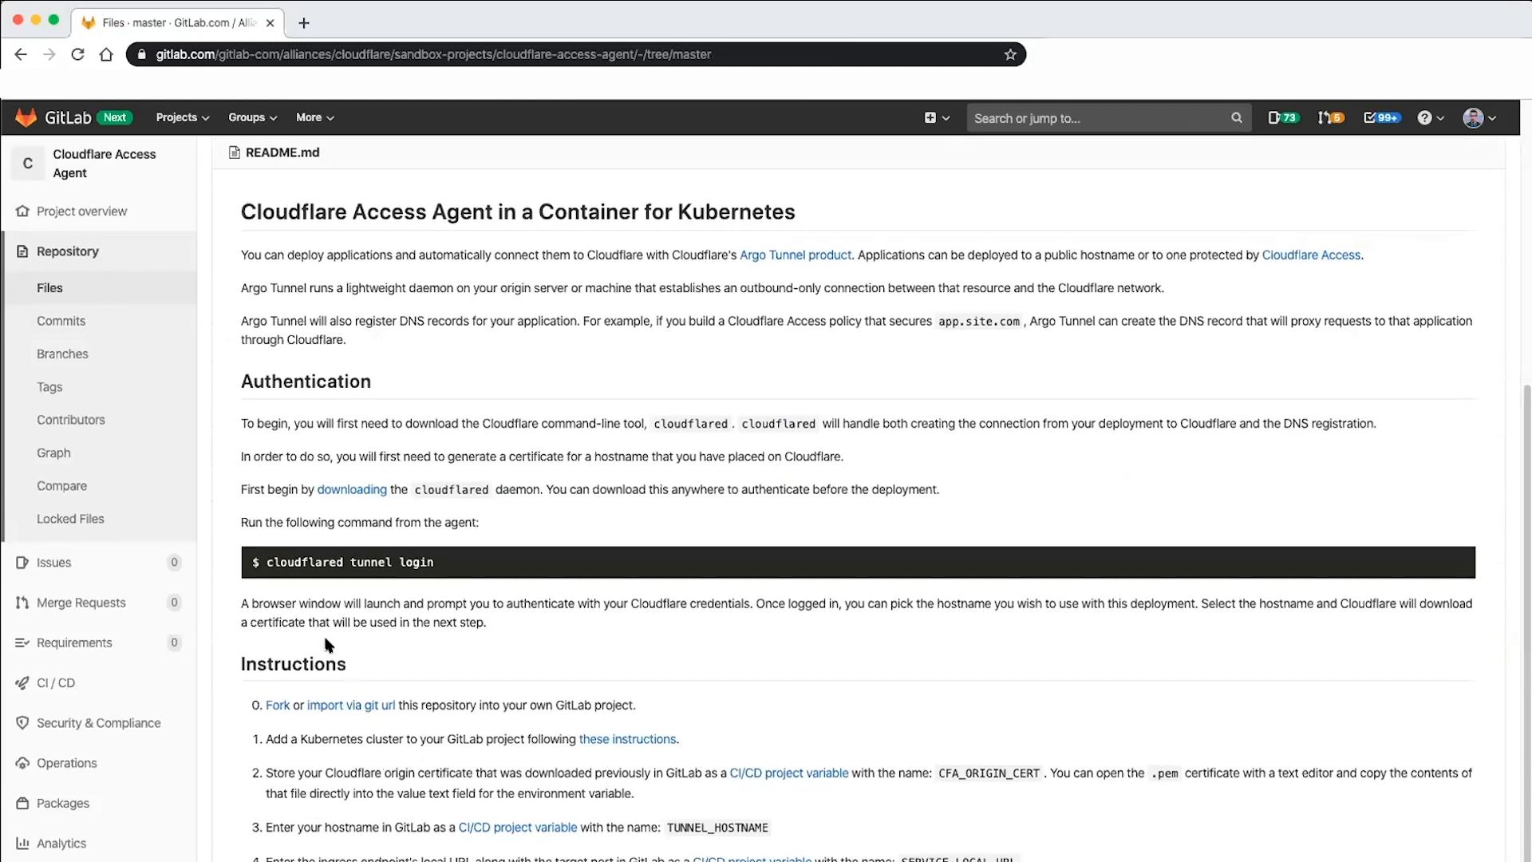
{"action": "scroll", "coordinate": [328, 644], "scroll_direction": "up", "scroll_amount": 3}
{"action": "scroll", "coordinate": [423, 494], "scroll_direction": "up", "scroll_amount": 2}
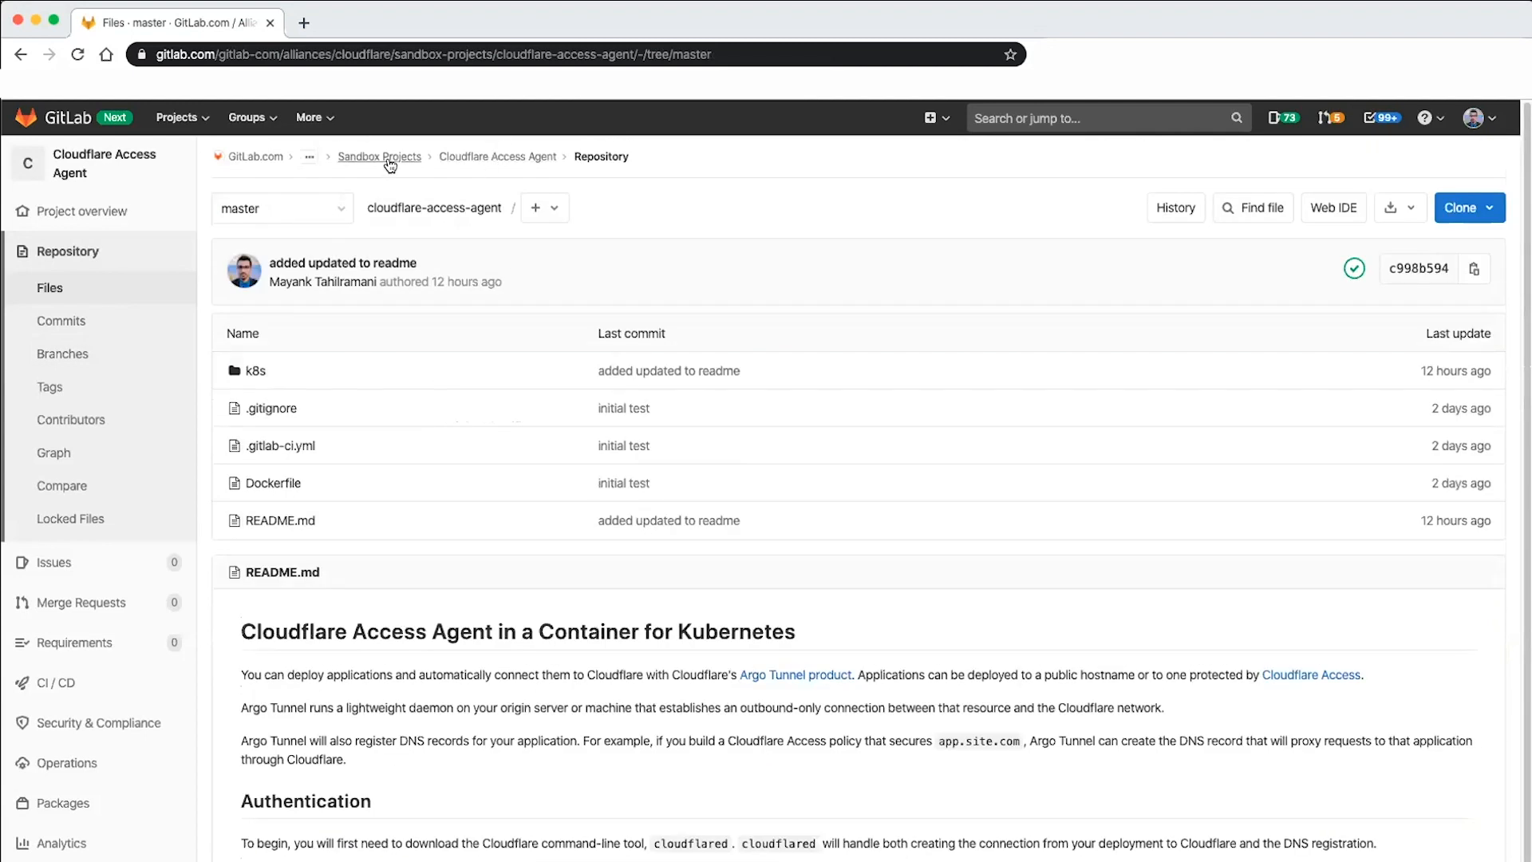
- Open the GKE_cluster details in the Sandbox Projects group's Kubernetes clusters and check the base domain
{"action": "left_click", "coordinate": [359, 157]}
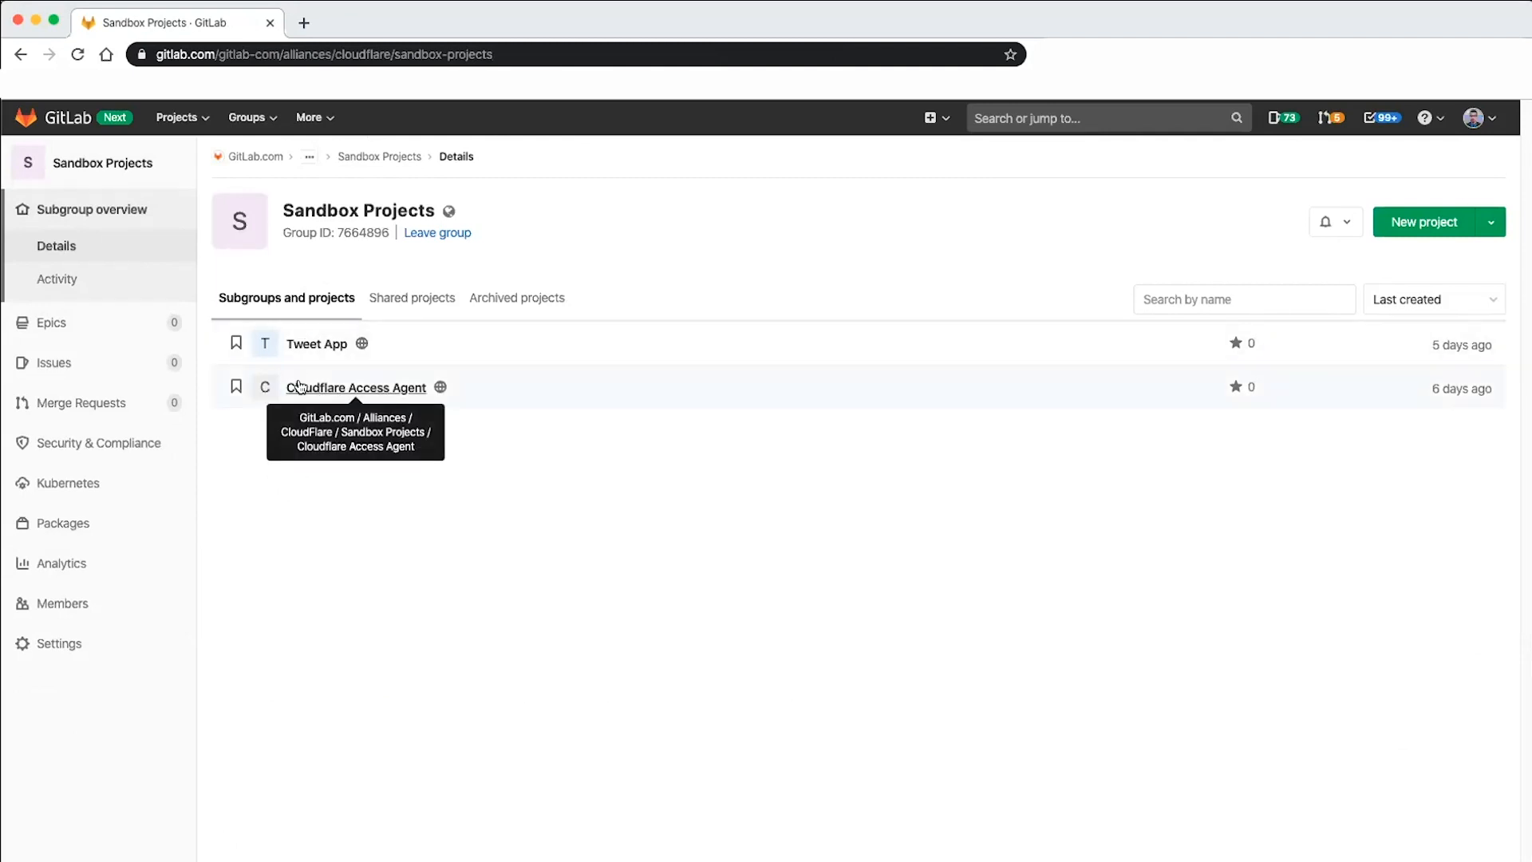
{"action": "left_click", "coordinate": [100, 489]}
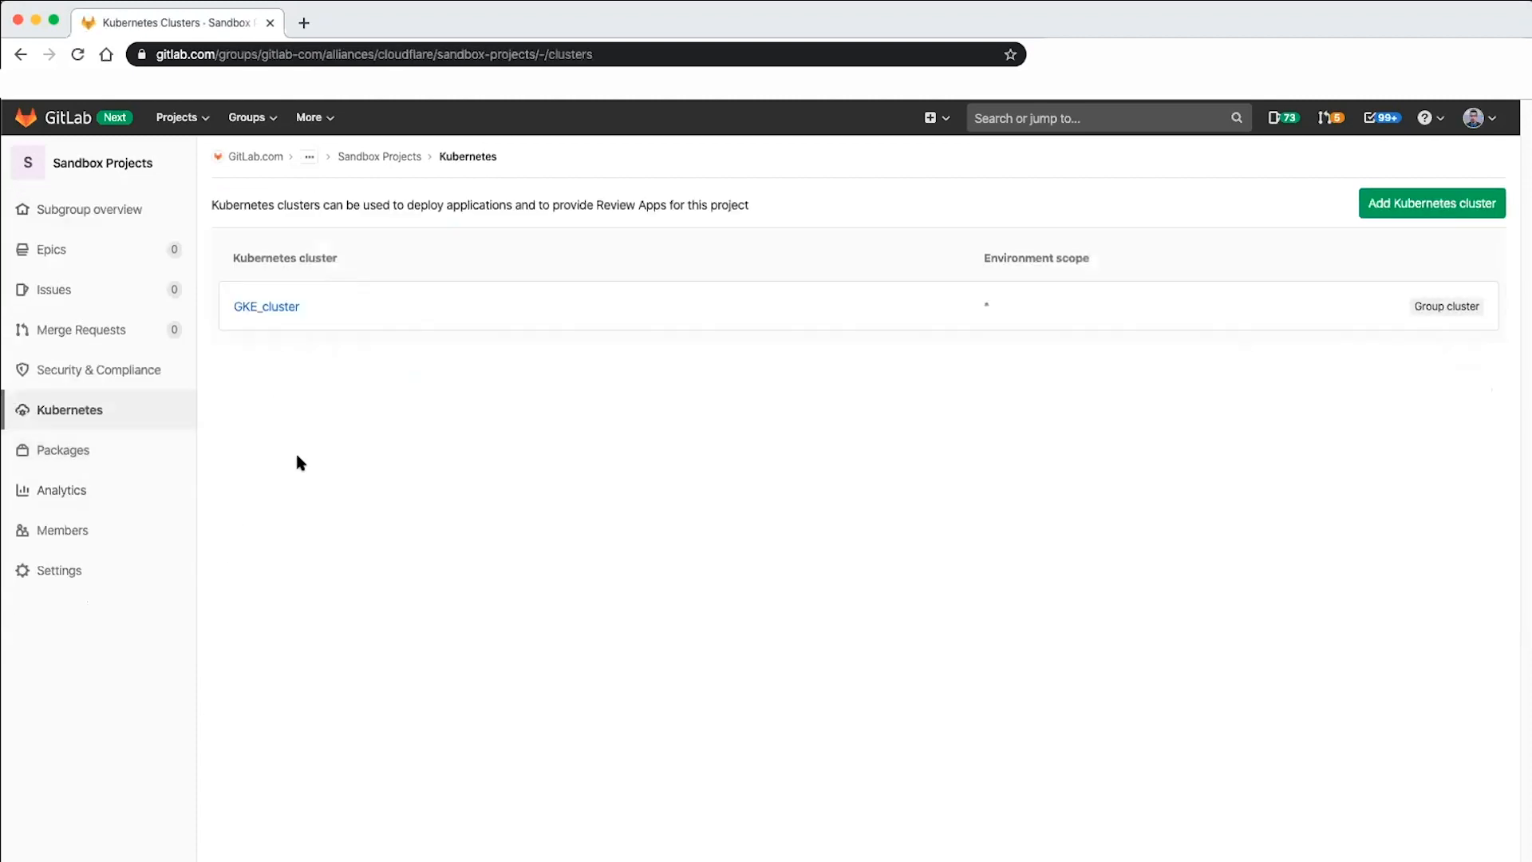
{"action": "left_click", "coordinate": [264, 309]}
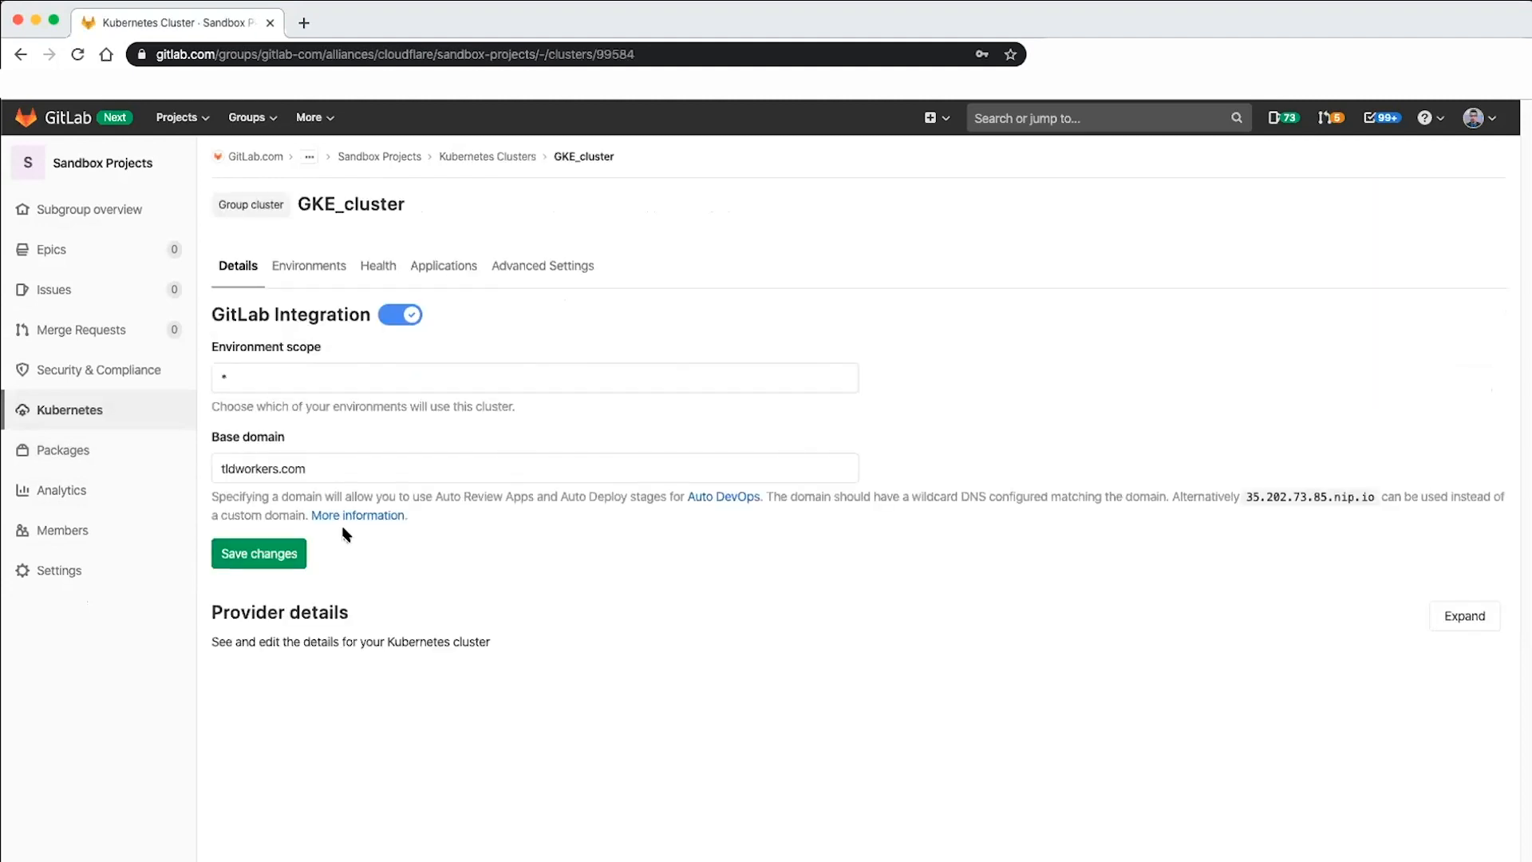
{"action": "double_click", "coordinate": [357, 472]}
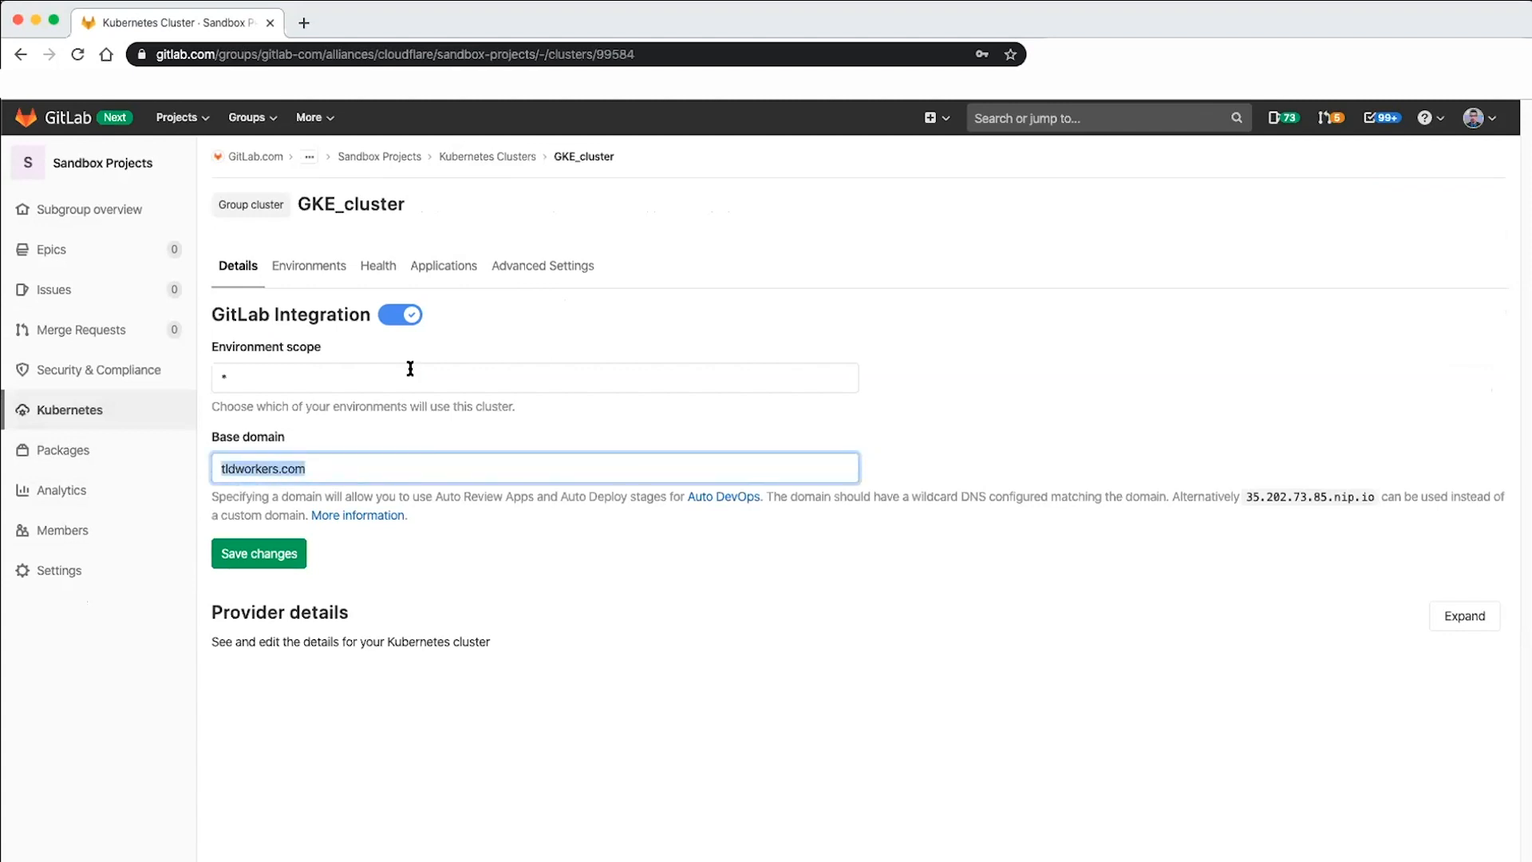
{"action": "left_click", "coordinate": [338, 470]}
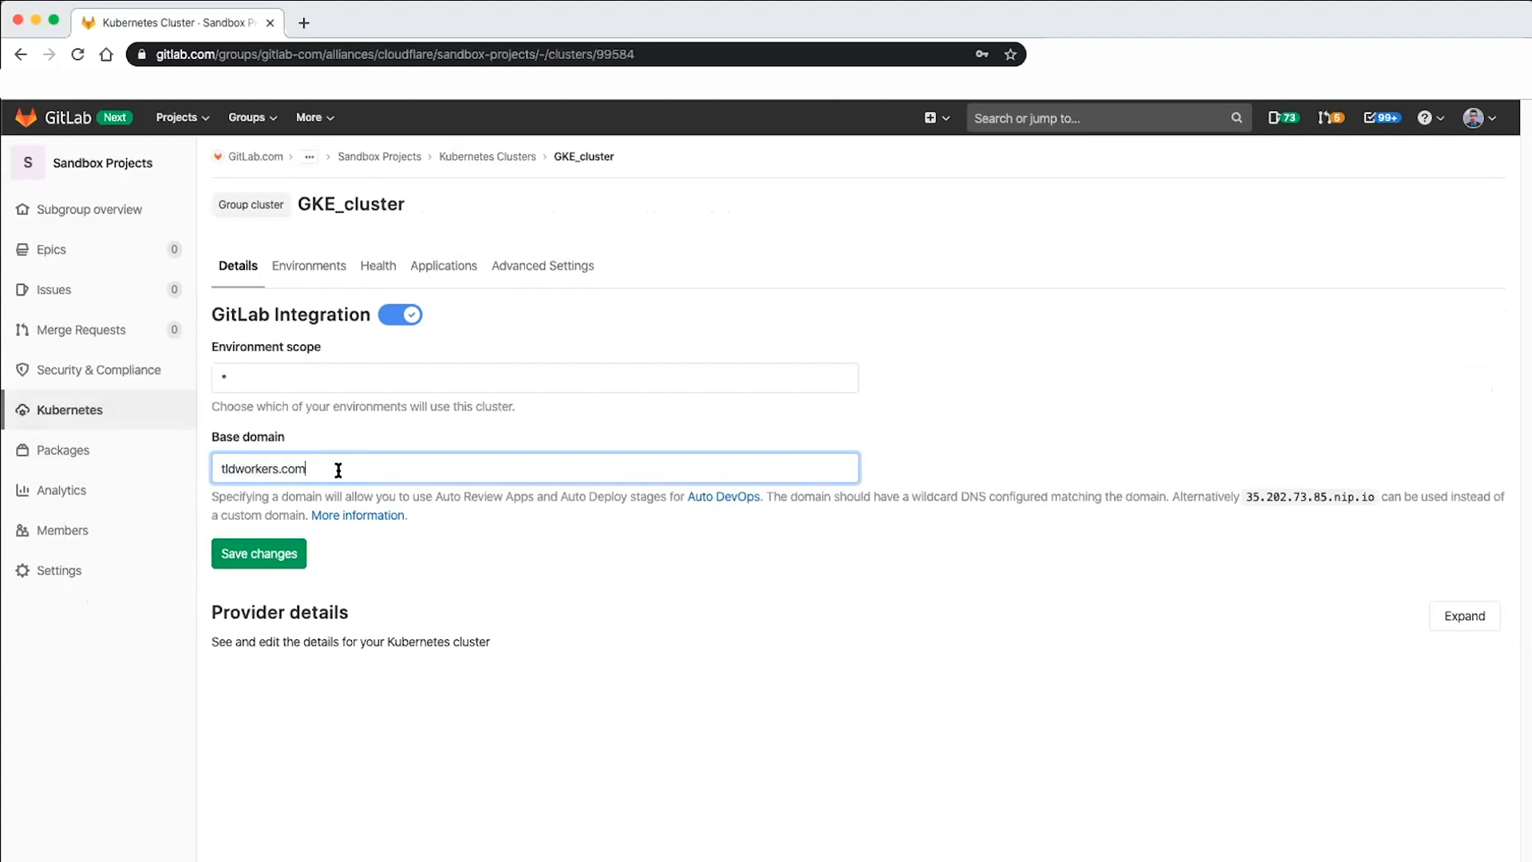
{"action": "double_click", "coordinate": [217, 471]}
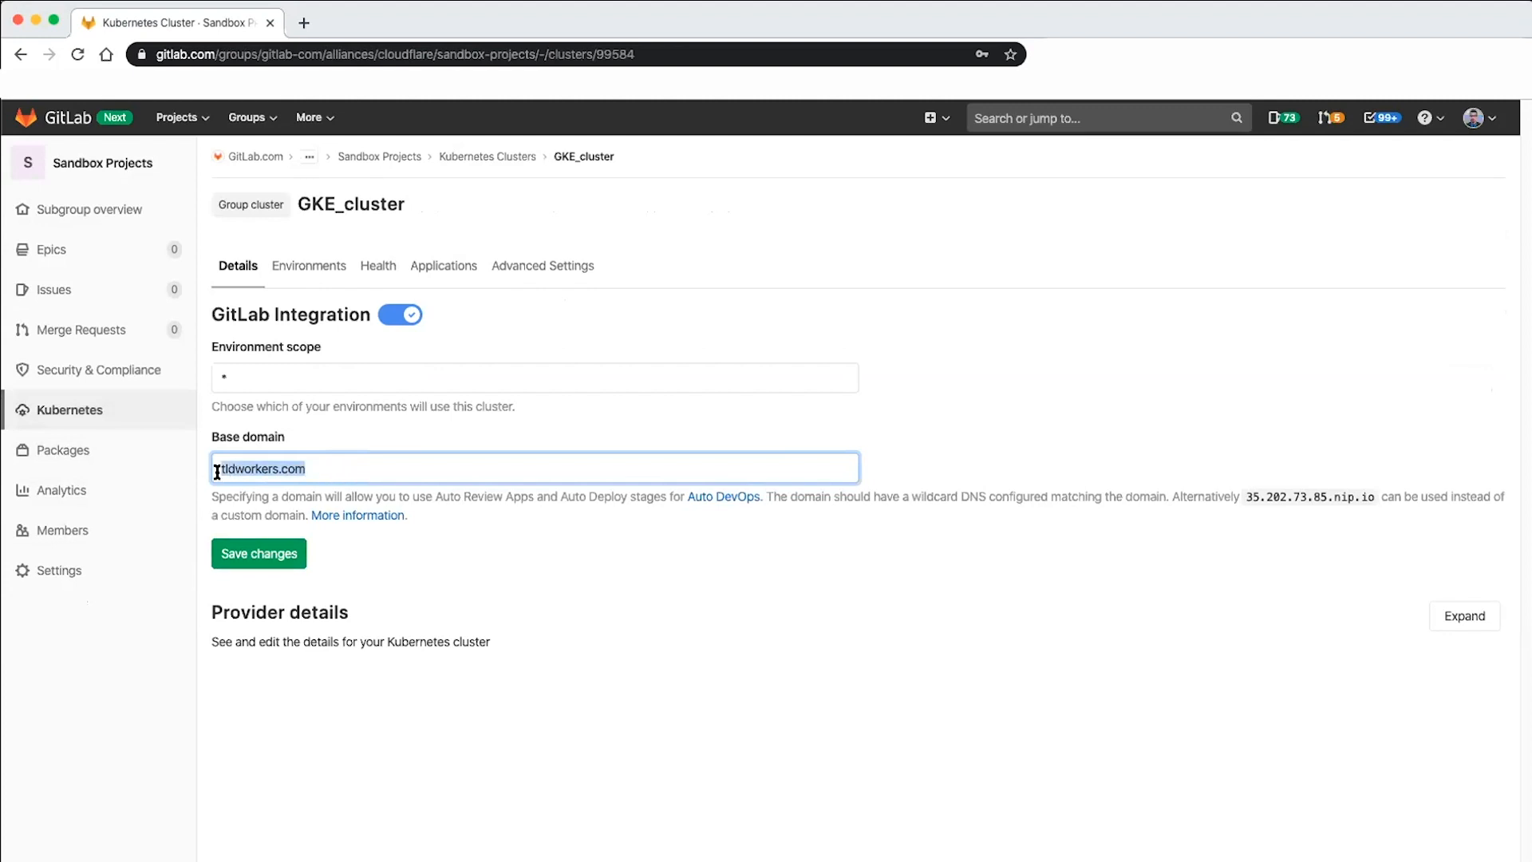
{"action": "left_click", "coordinate": [337, 471]}
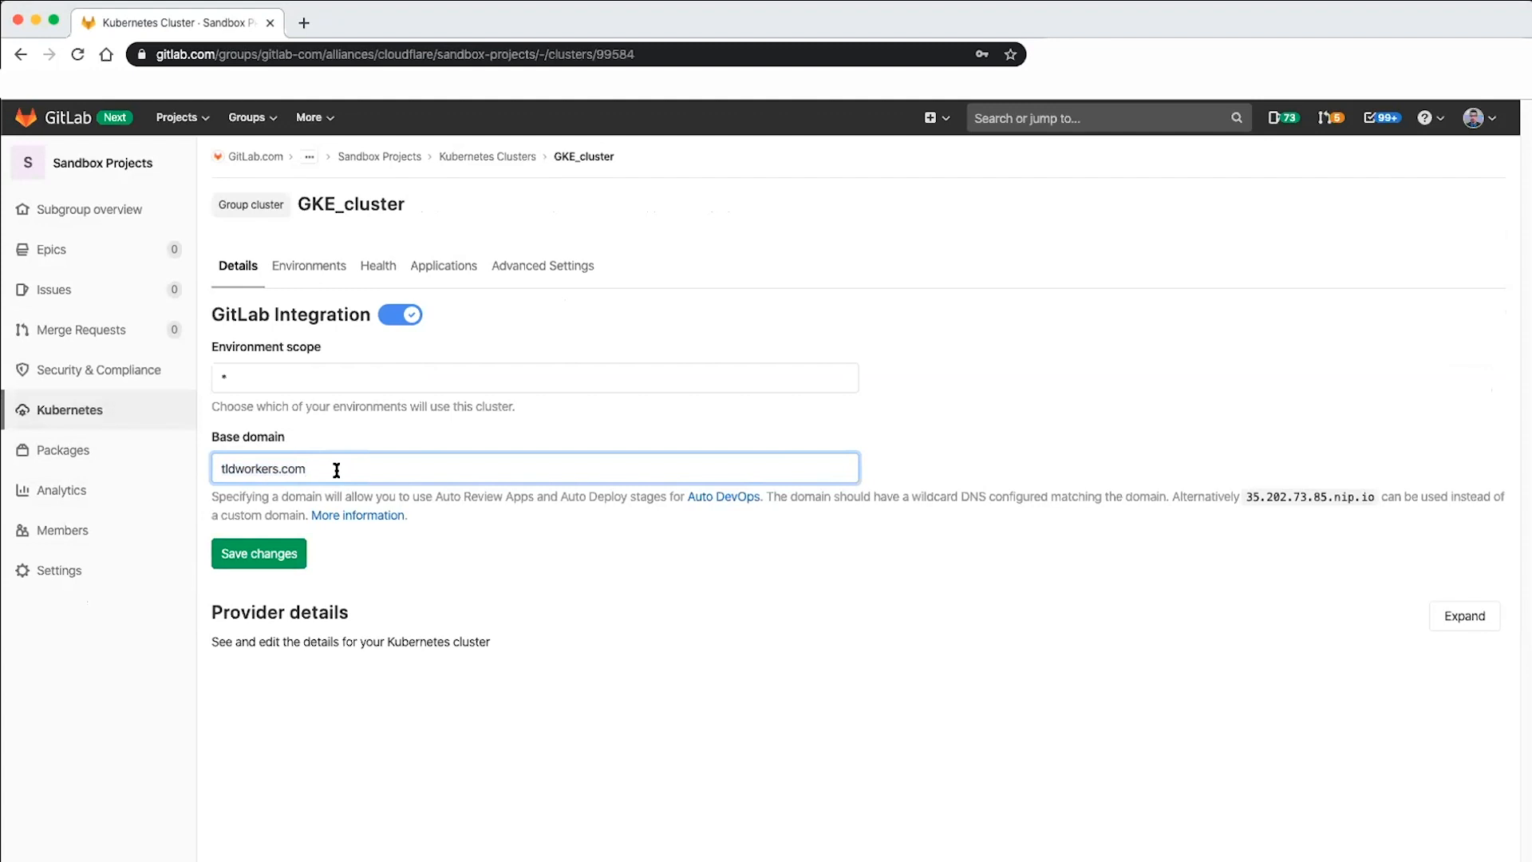
- View the applications for GKE_cluster and check the Ingress entry and its endpoint
{"action": "left_click", "coordinate": [431, 284]}
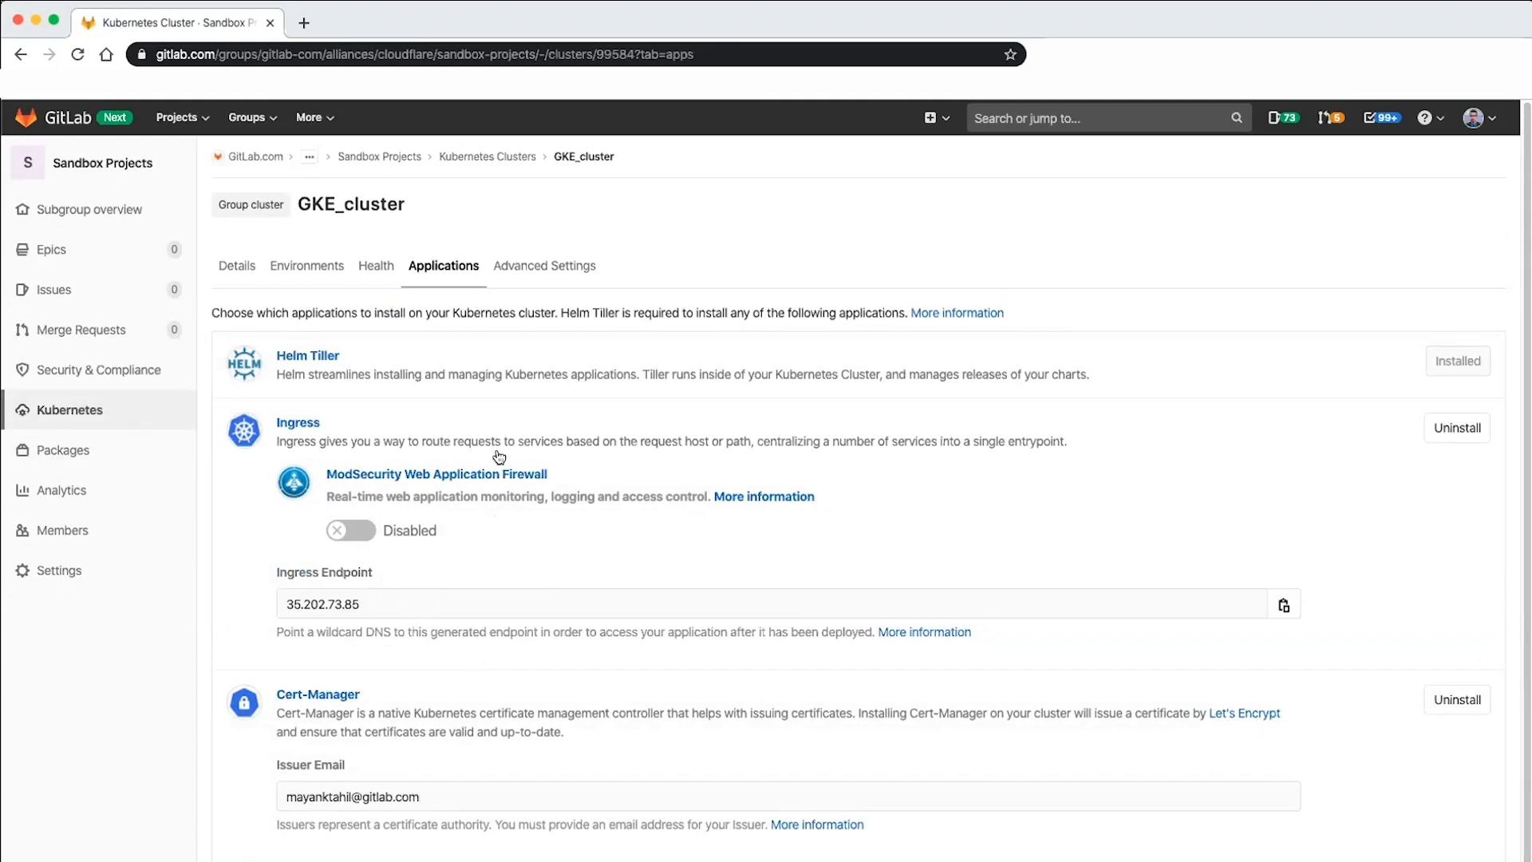
{"action": "left_click", "coordinate": [389, 600]}
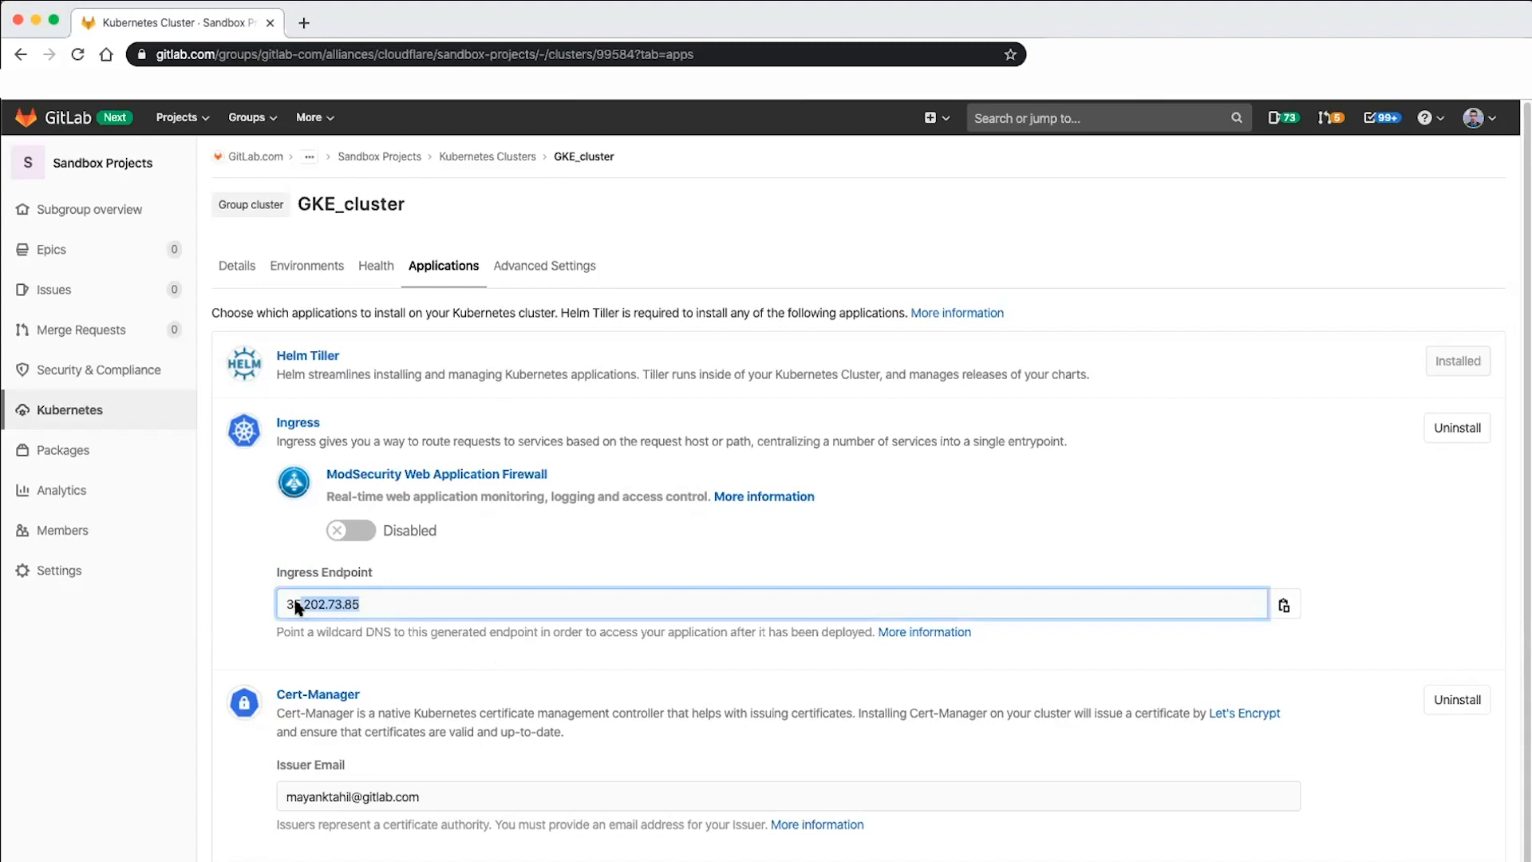
{"action": "left_click", "coordinate": [378, 607]}
{"action": "left_click", "coordinate": [444, 323]}
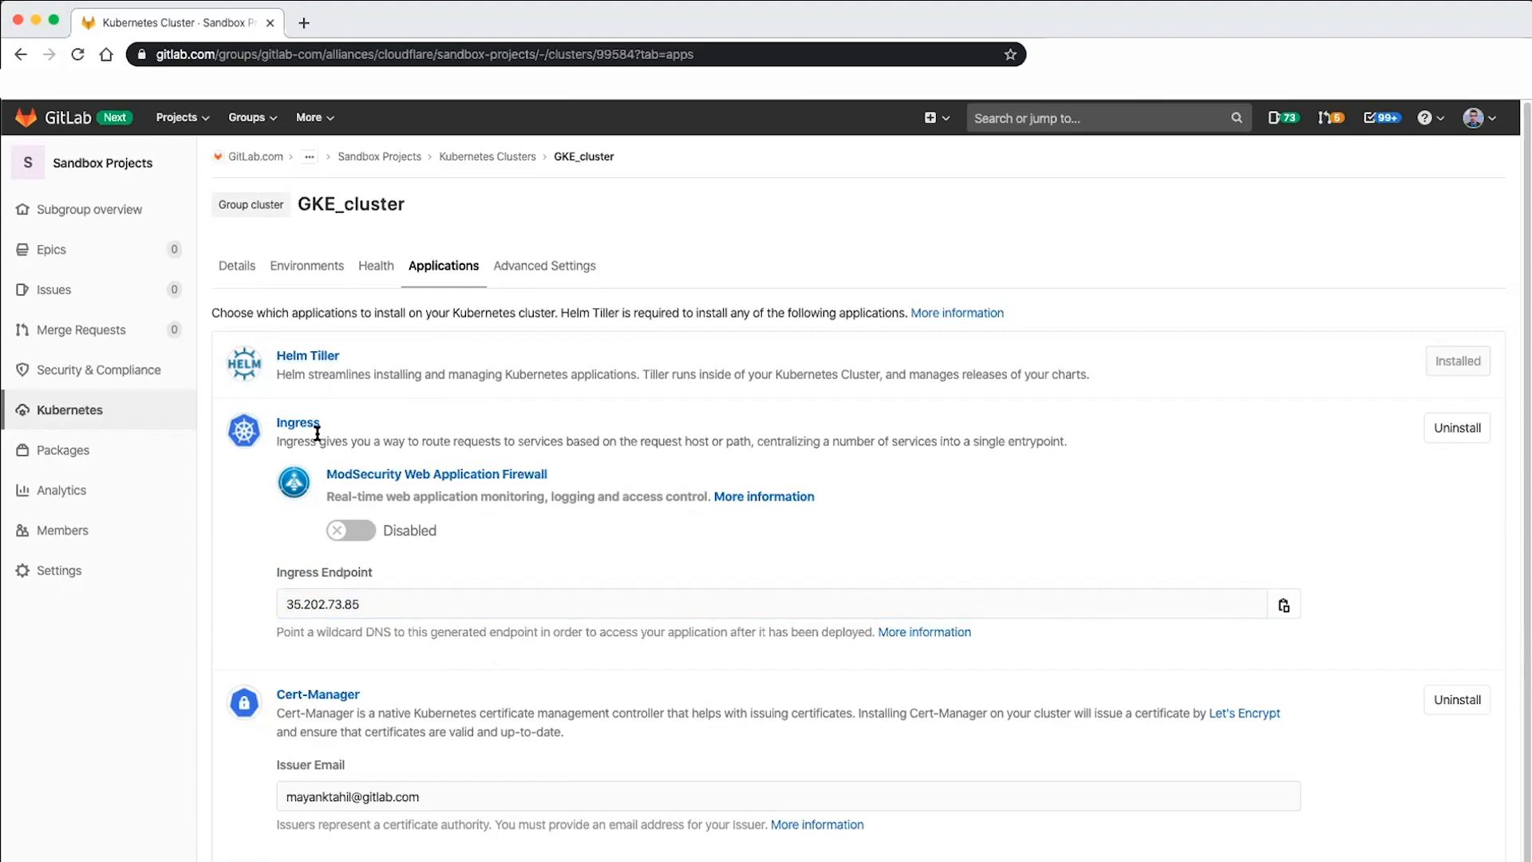
{"action": "left_click_drag", "start_coordinate": [331, 425], "coordinate": [276, 423]}
- Go back to the Cloudflare Access Agent project and read the README instruction on storing the origin certificate as the CFA_ORIGIN_CERT variable
{"action": "mouse_move", "coordinate": [109, 260]}
{"action": "left_click", "coordinate": [116, 170]}
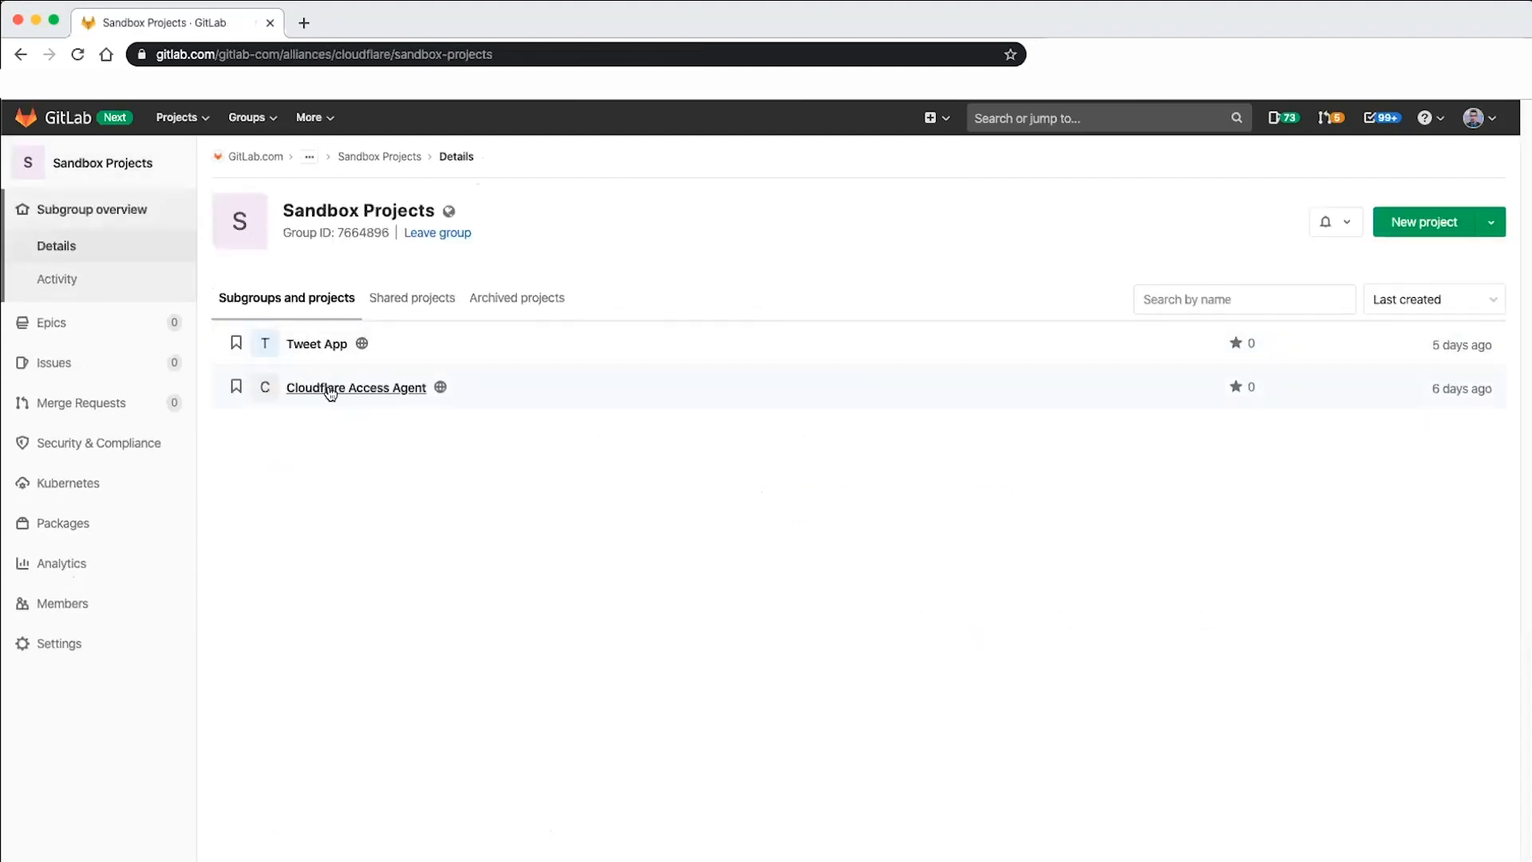
{"action": "left_click", "coordinate": [321, 395]}
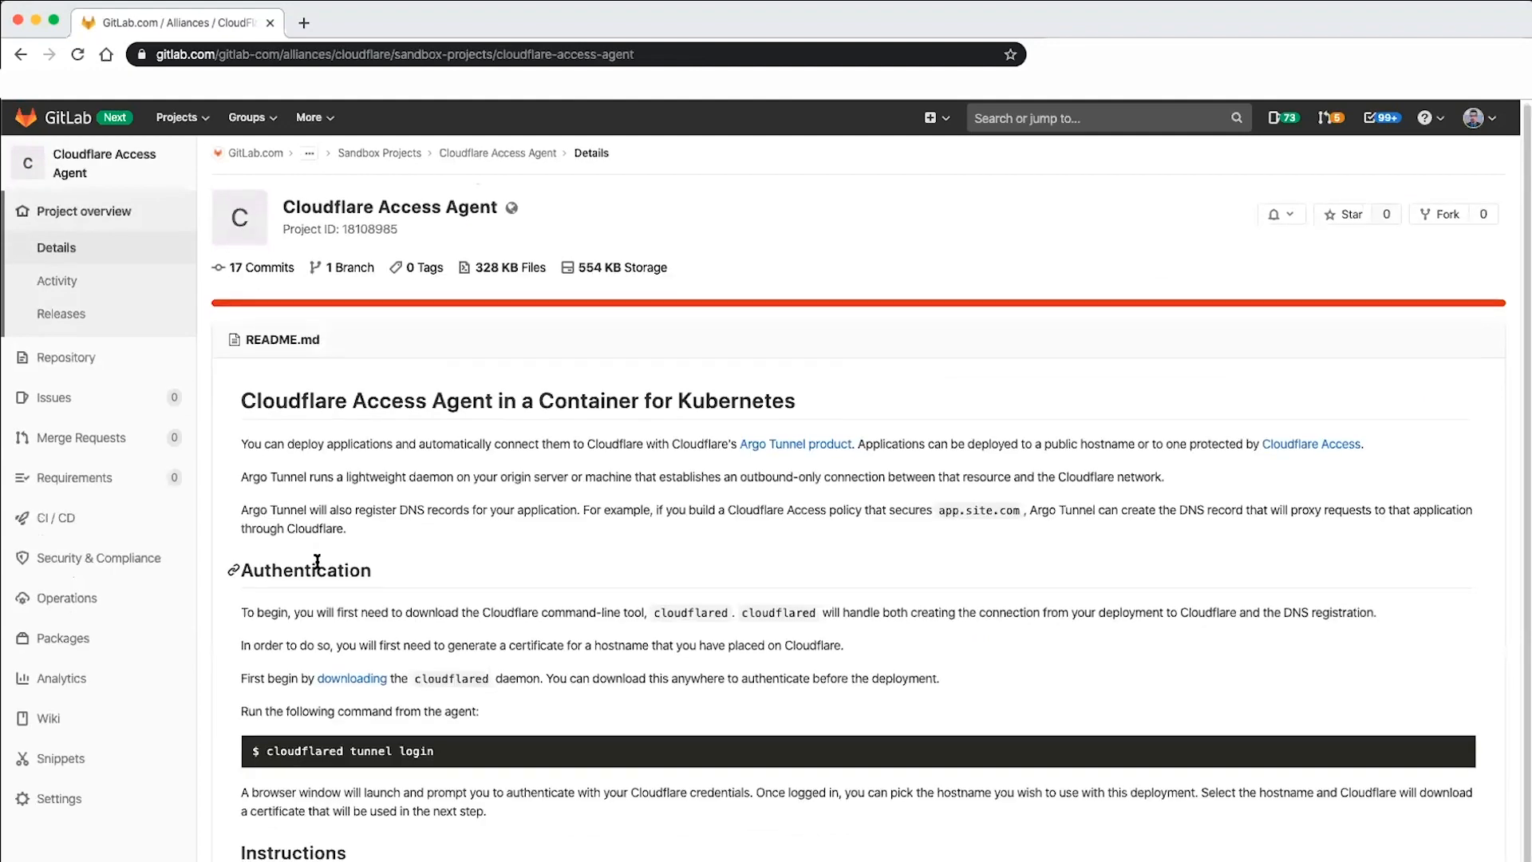
{"action": "scroll", "coordinate": [869, 494], "scroll_direction": "down", "scroll_amount": 2}
{"action": "scroll", "coordinate": [304, 831], "scroll_direction": "down", "scroll_amount": 1}
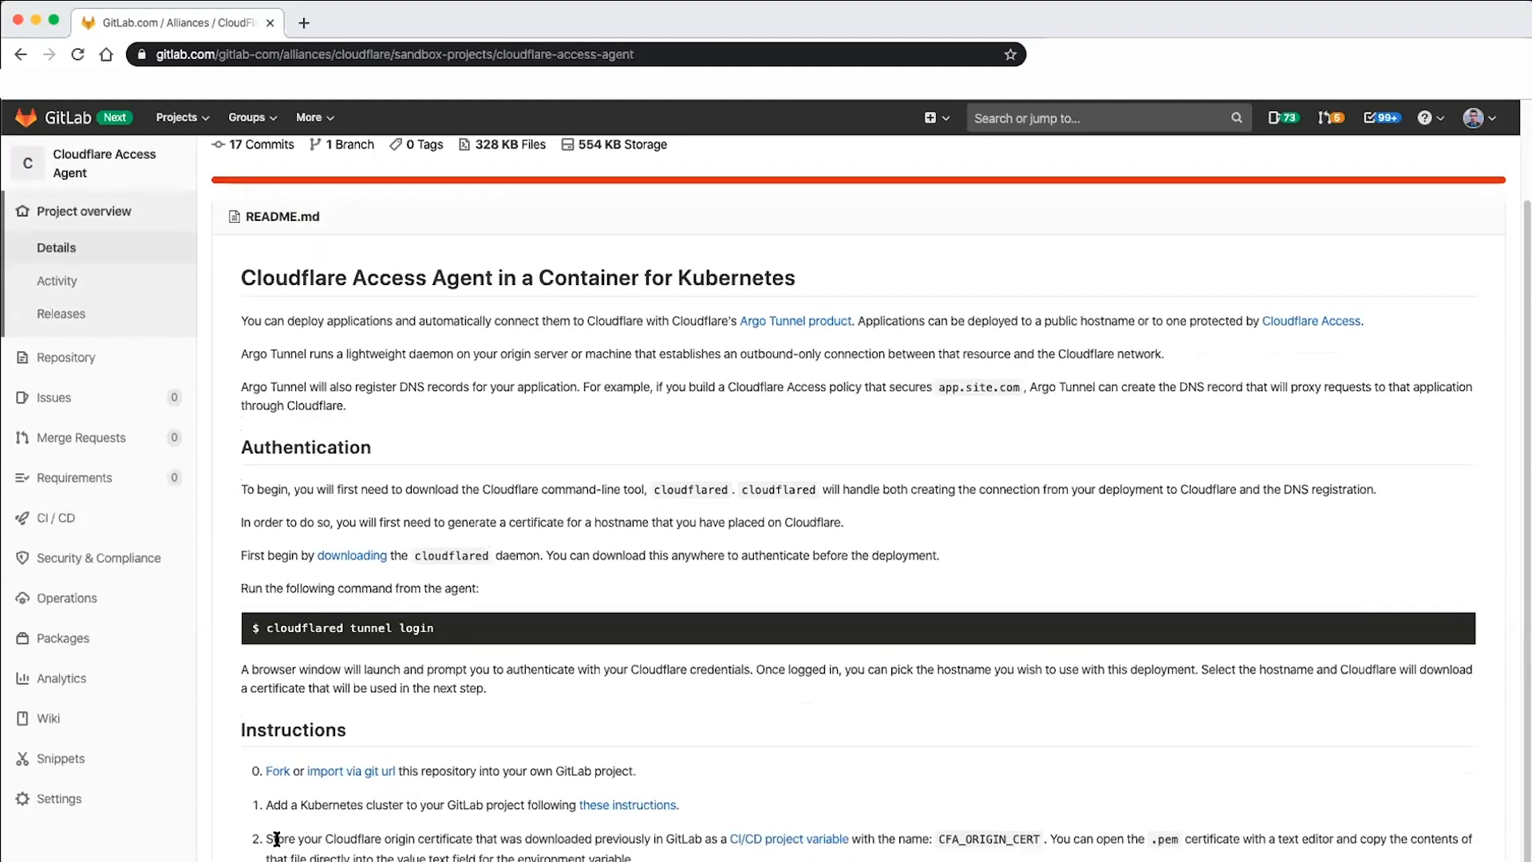
{"action": "left_click_drag", "start_coordinate": [267, 838], "coordinate": [345, 857]}
{"action": "left_click", "coordinate": [470, 856]}
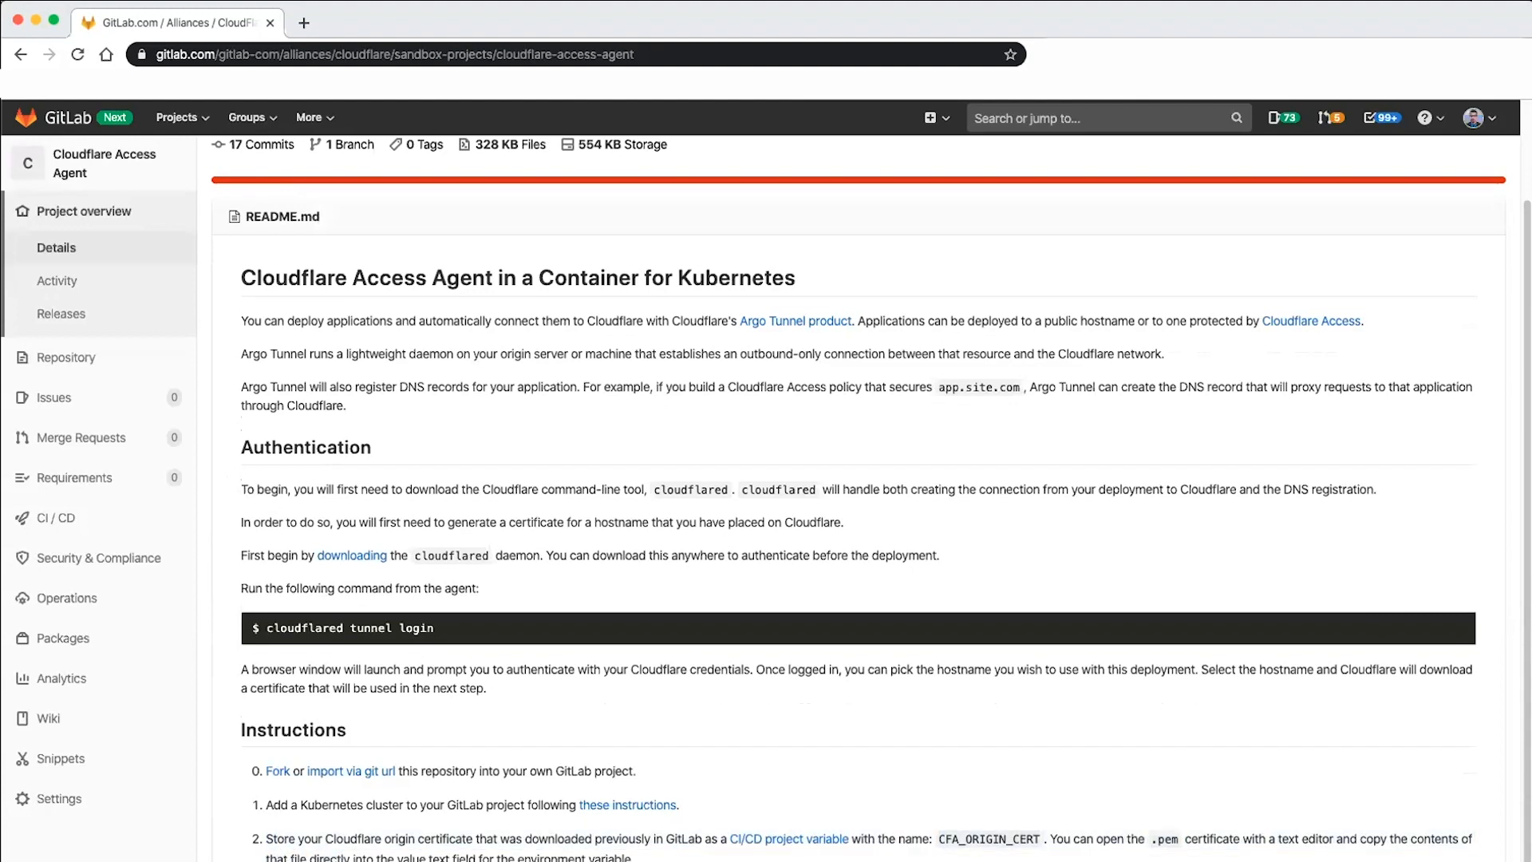
{"action": "double_click", "coordinate": [945, 838]}
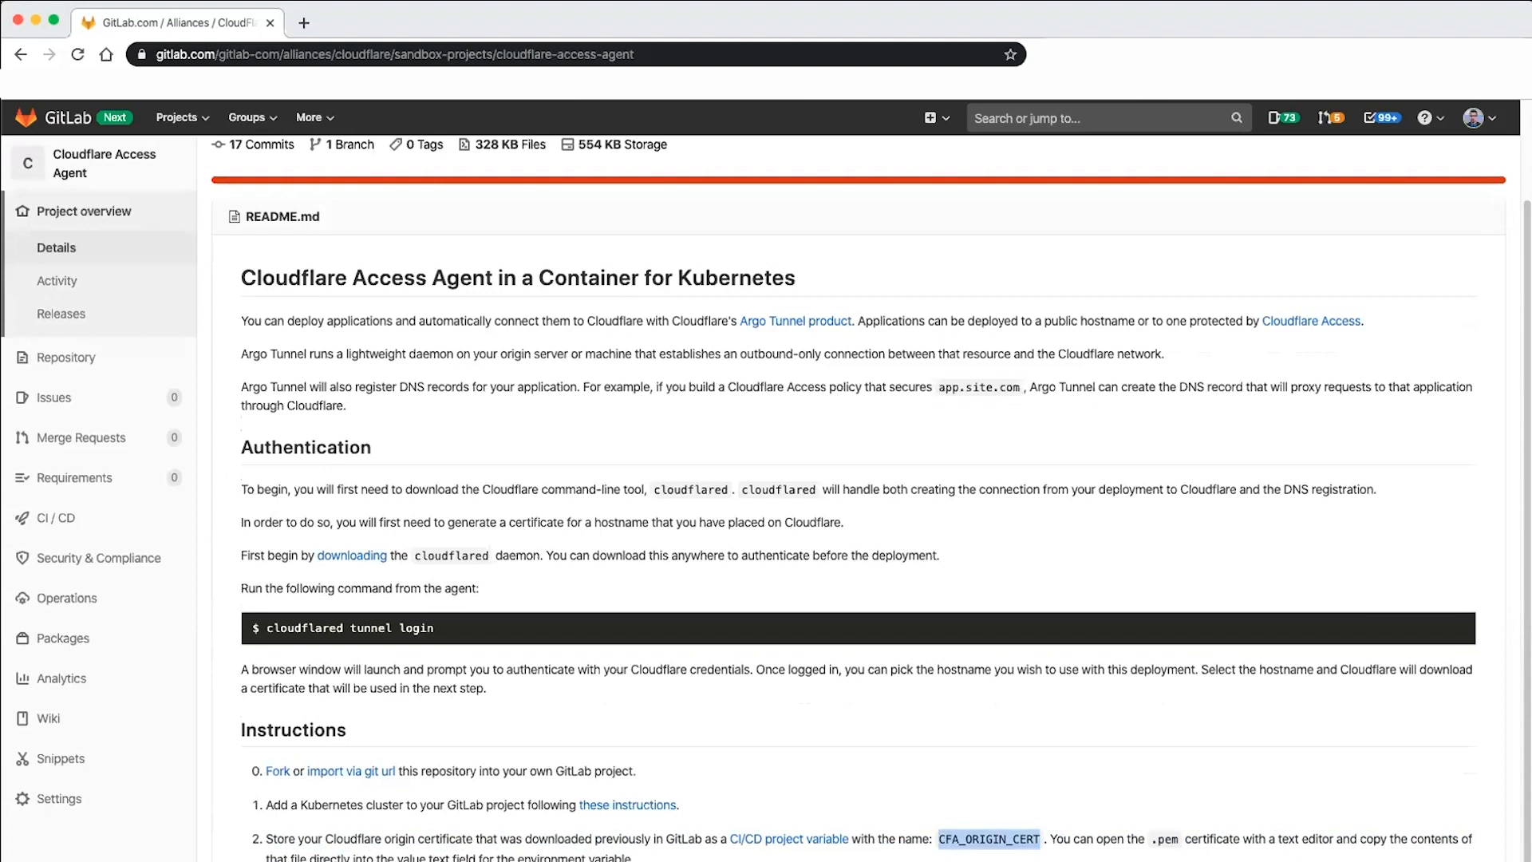
{"action": "left_click", "coordinate": [990, 856]}
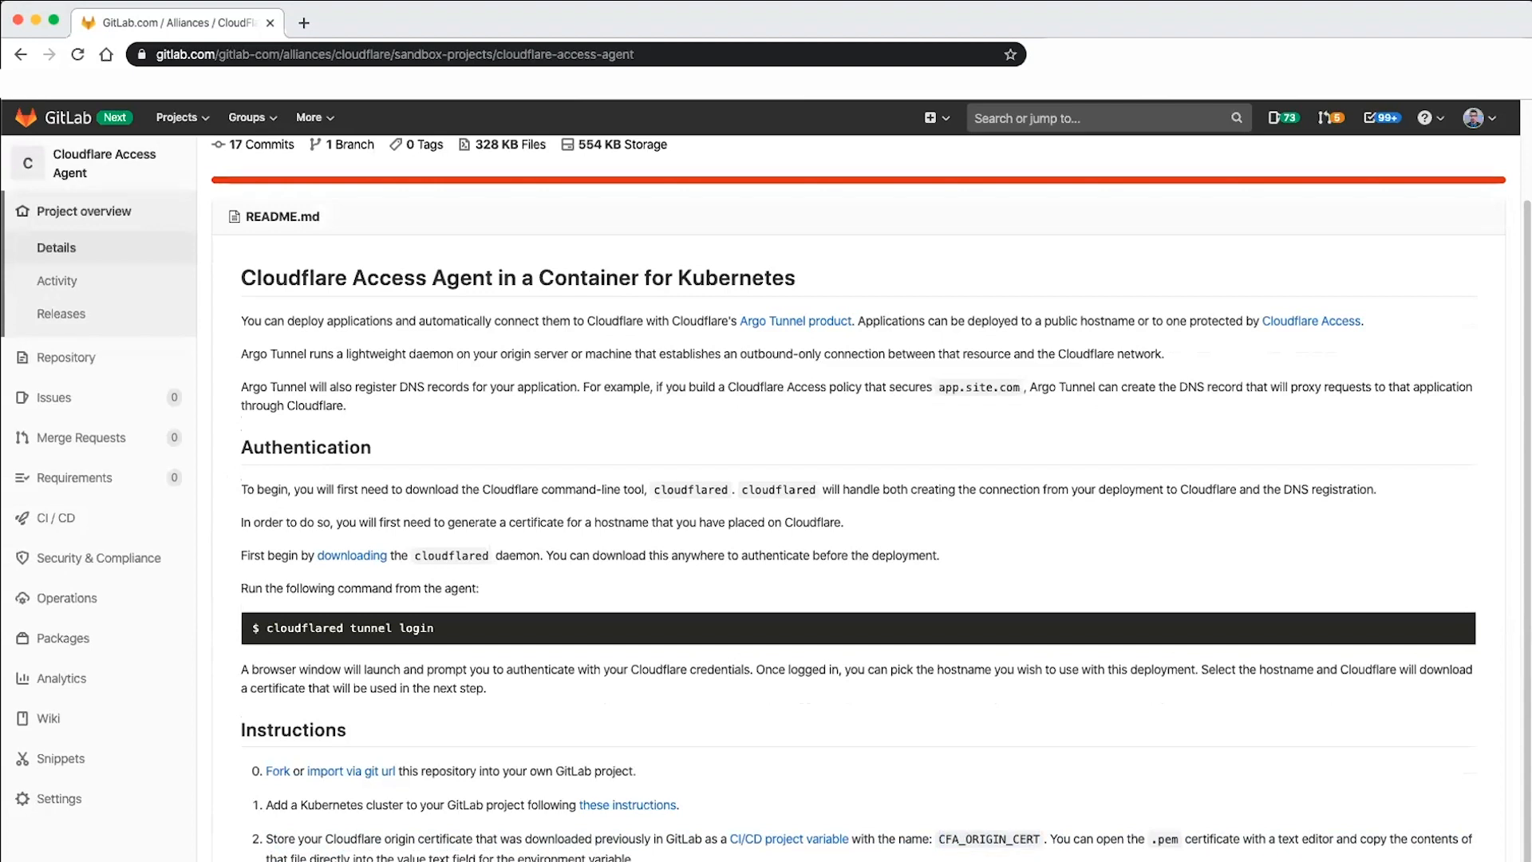
- Open the Cloudflare Access Agent project's CI/CD settings, expand the Variables section and reveal the variable values
{"action": "mouse_move", "coordinate": [68, 796]}
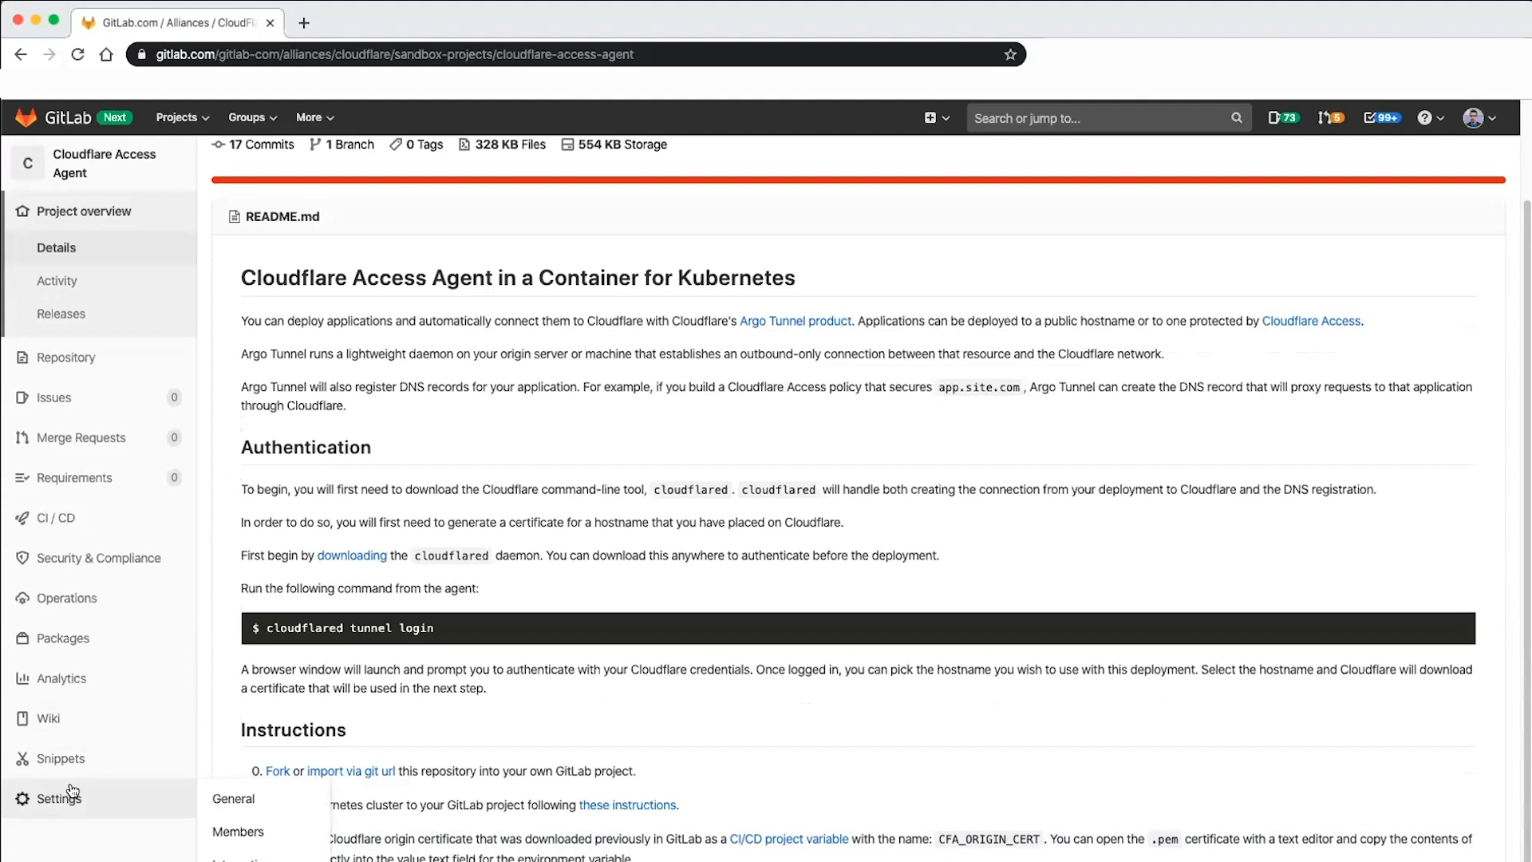
{"action": "left_click", "coordinate": [239, 860]}
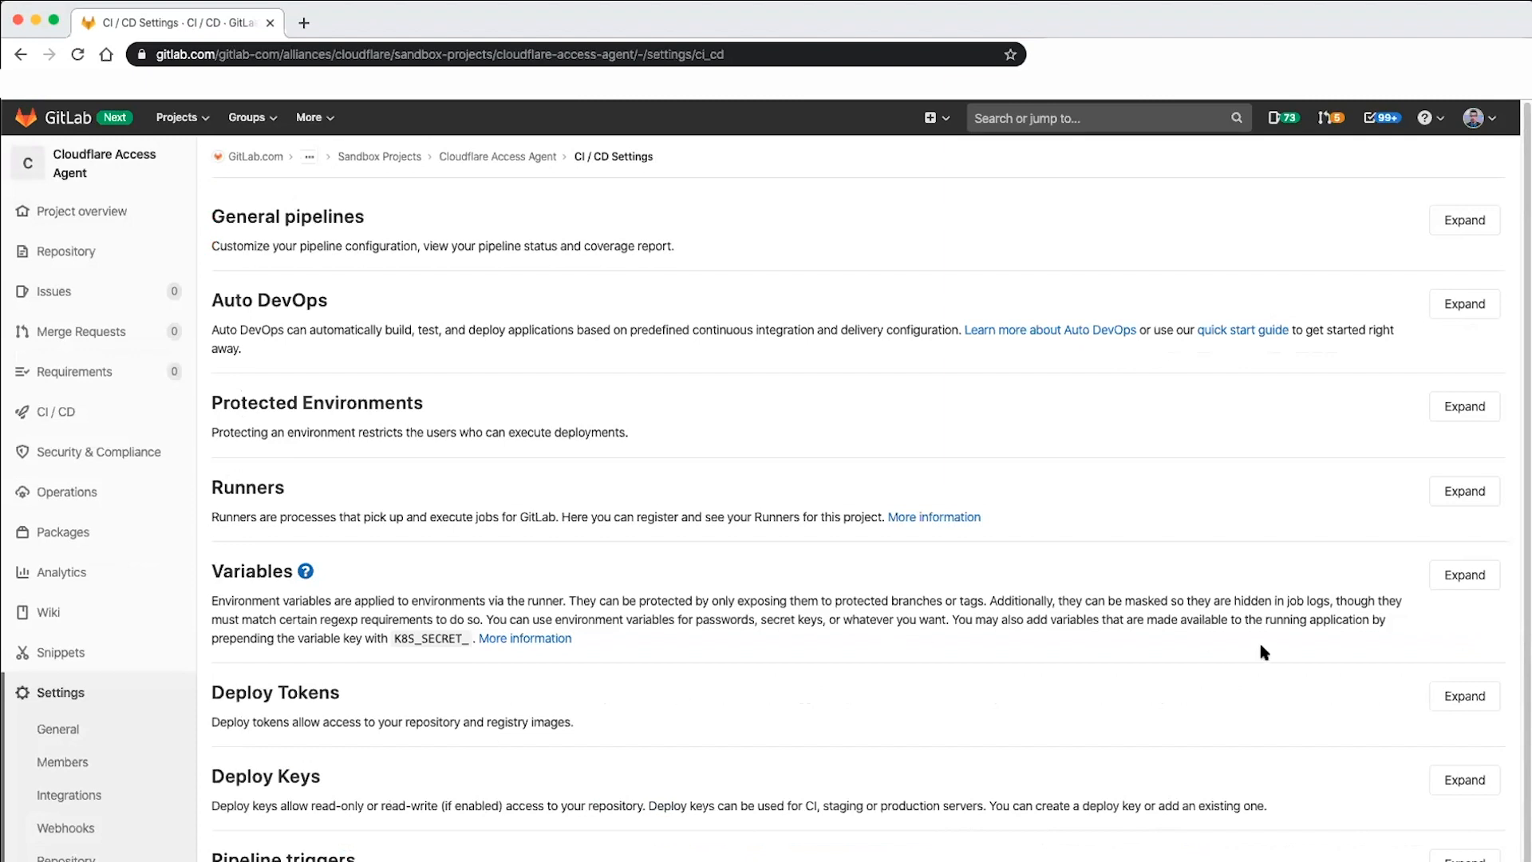
{"action": "left_click", "coordinate": [1436, 574]}
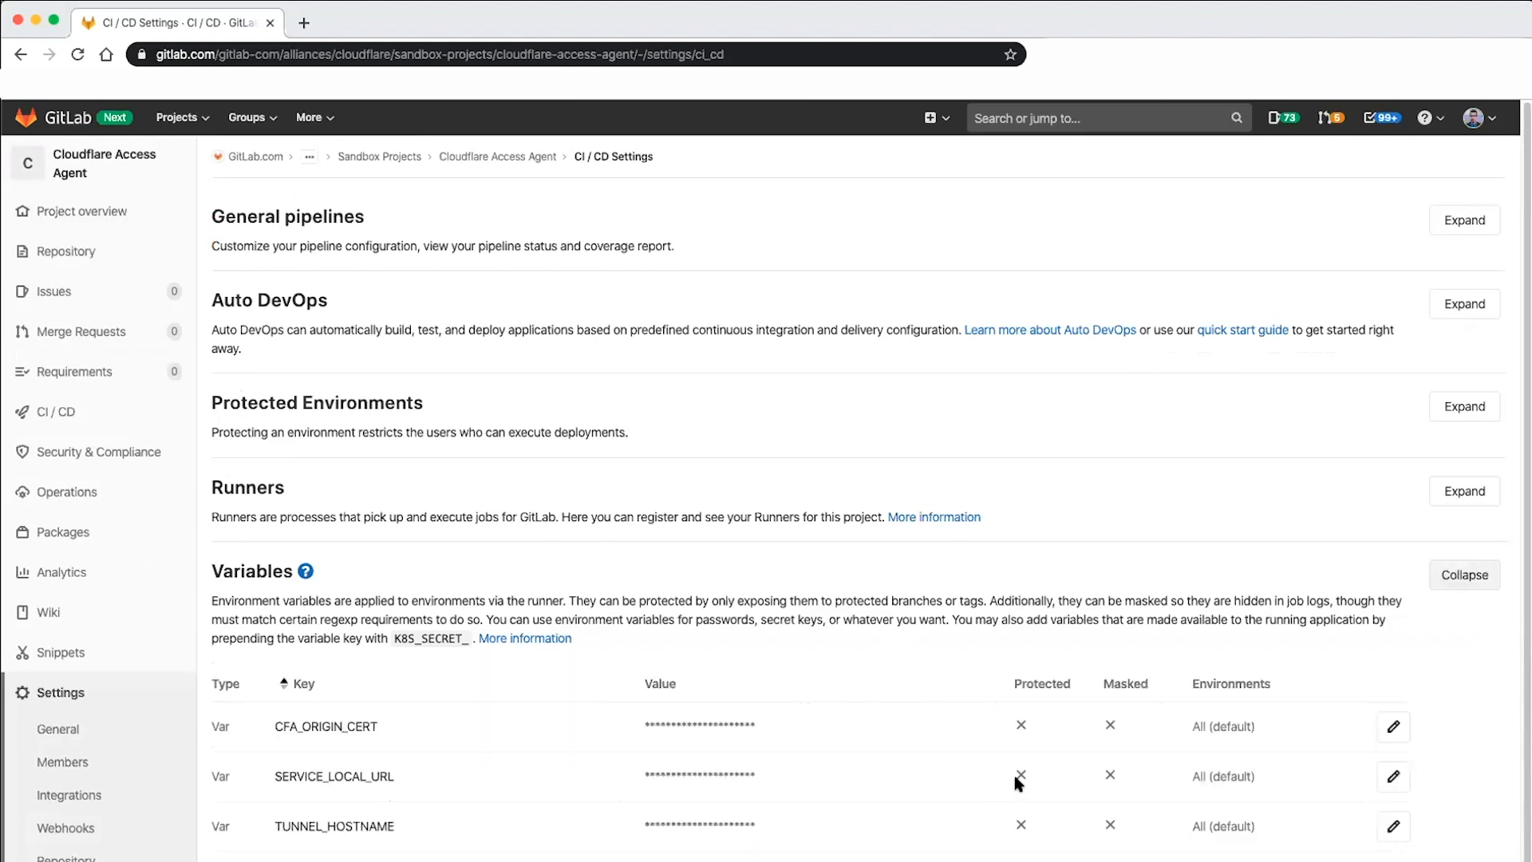
{"action": "left_click", "coordinate": [1294, 860]}
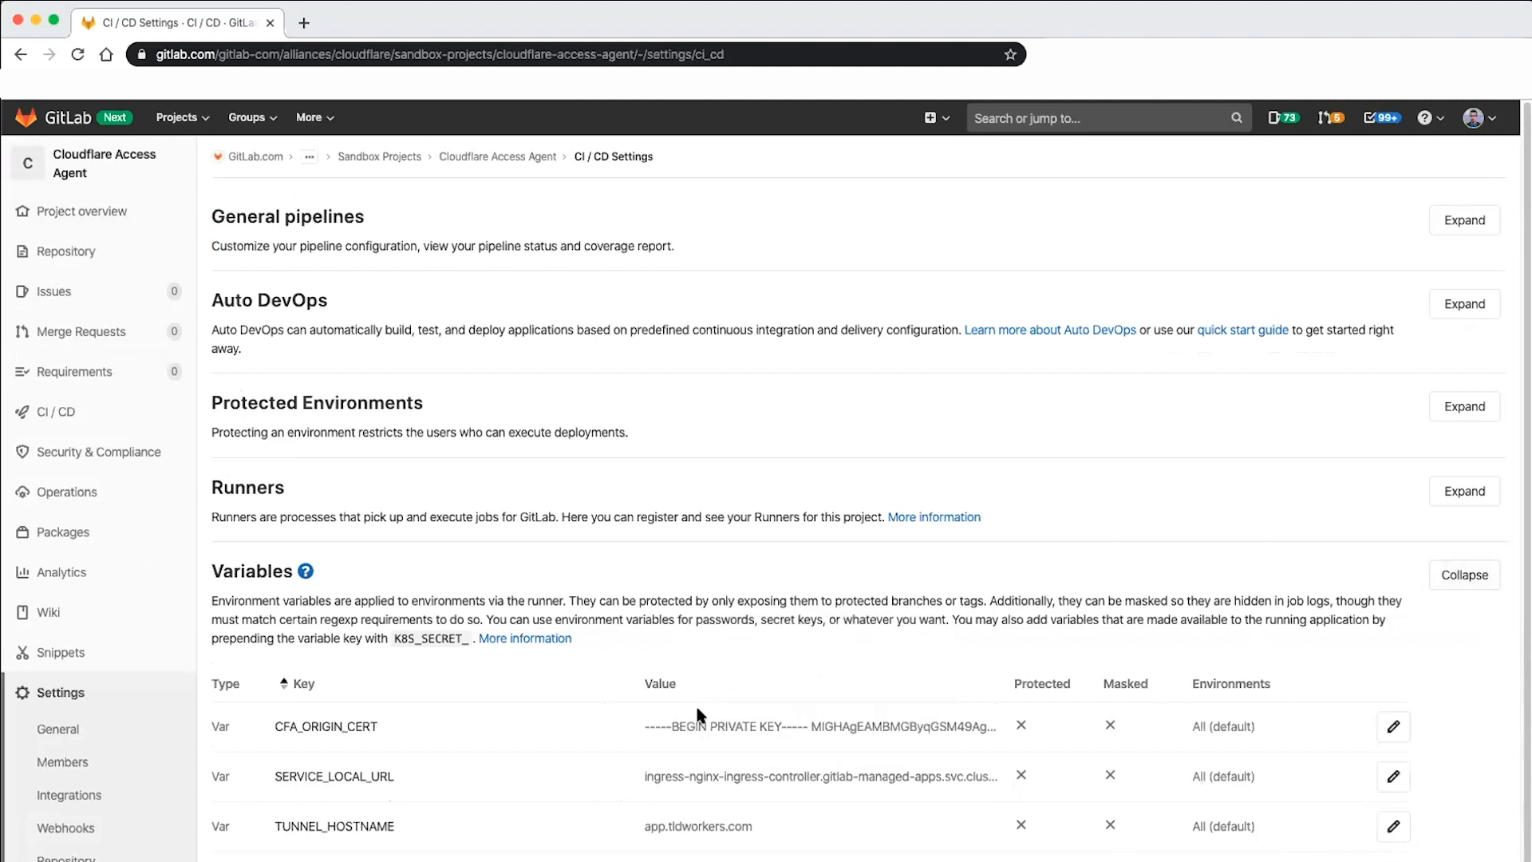
- Examine the CFA_ORIGIN_CERT and SERVICE_LOCAL_URL variables and the values stored for them
{"action": "left_click_drag", "start_coordinate": [645, 729], "coordinate": [956, 728]}
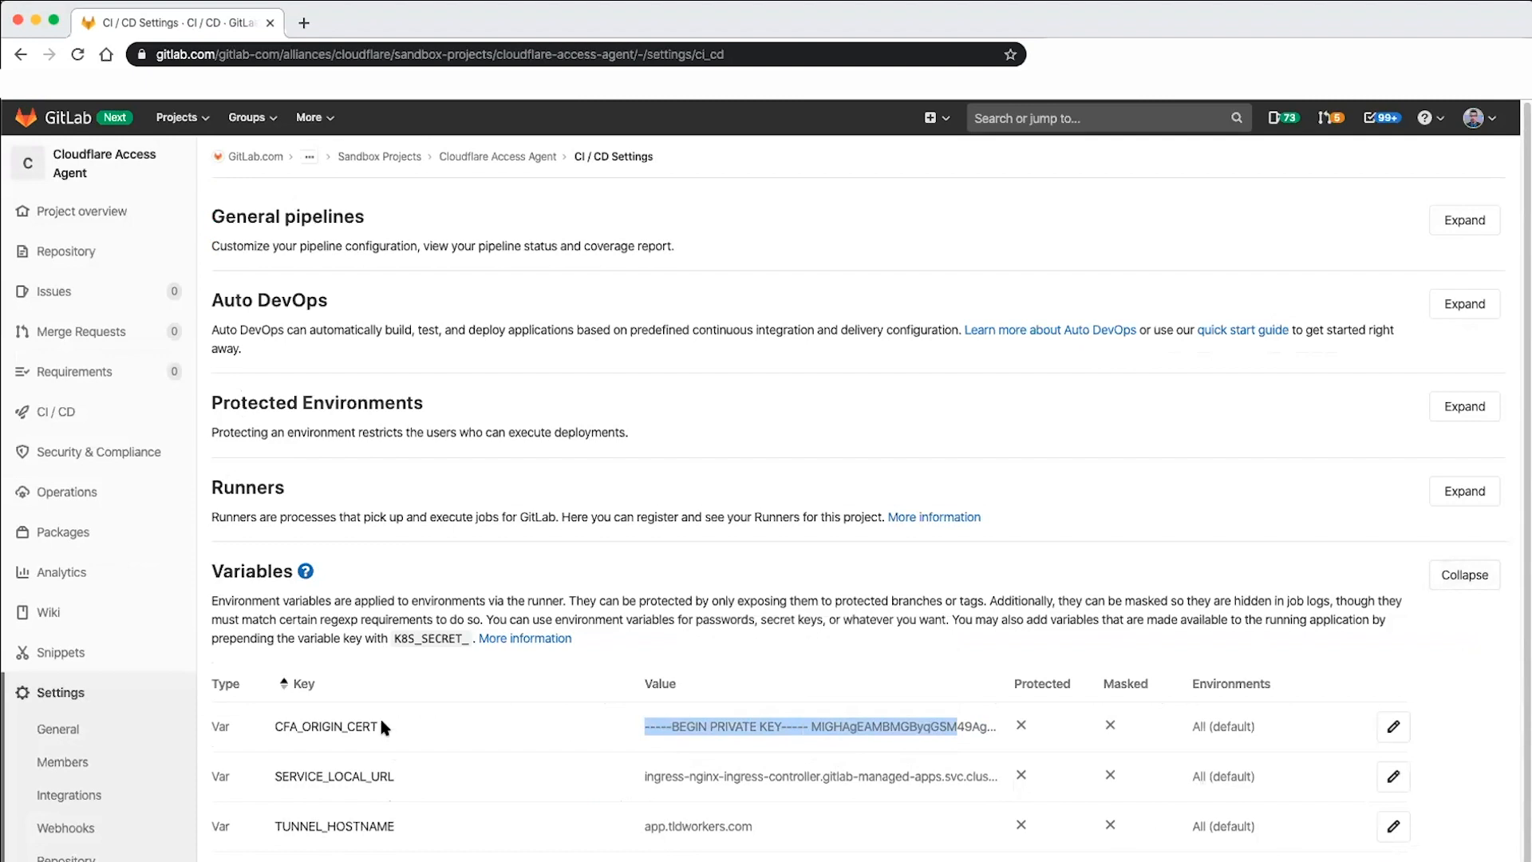
{"action": "left_click_drag", "start_coordinate": [381, 723], "coordinate": [273, 726]}
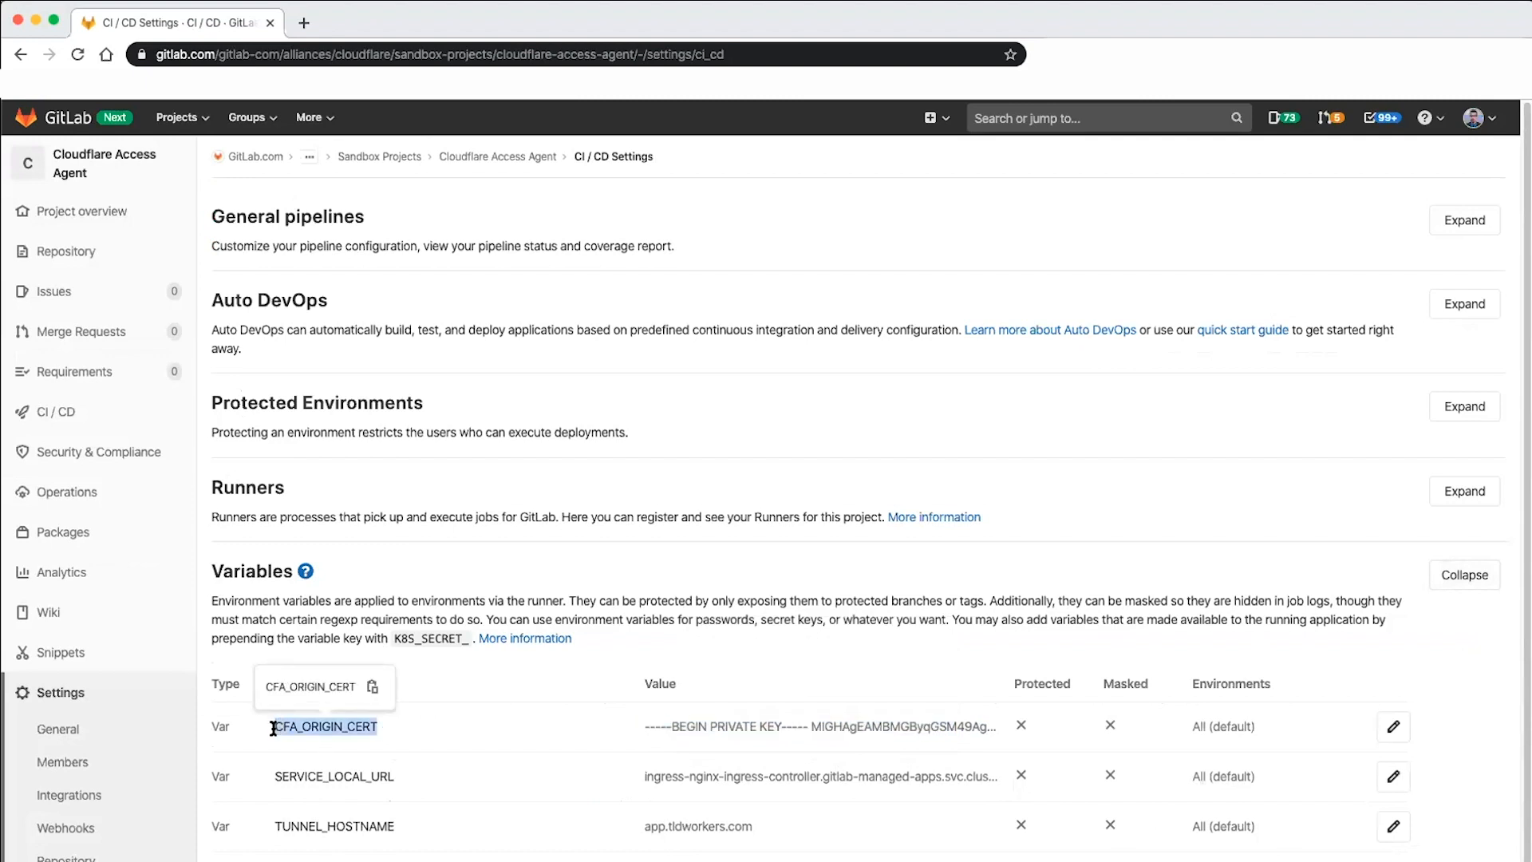
{"action": "left_click", "coordinate": [701, 722]}
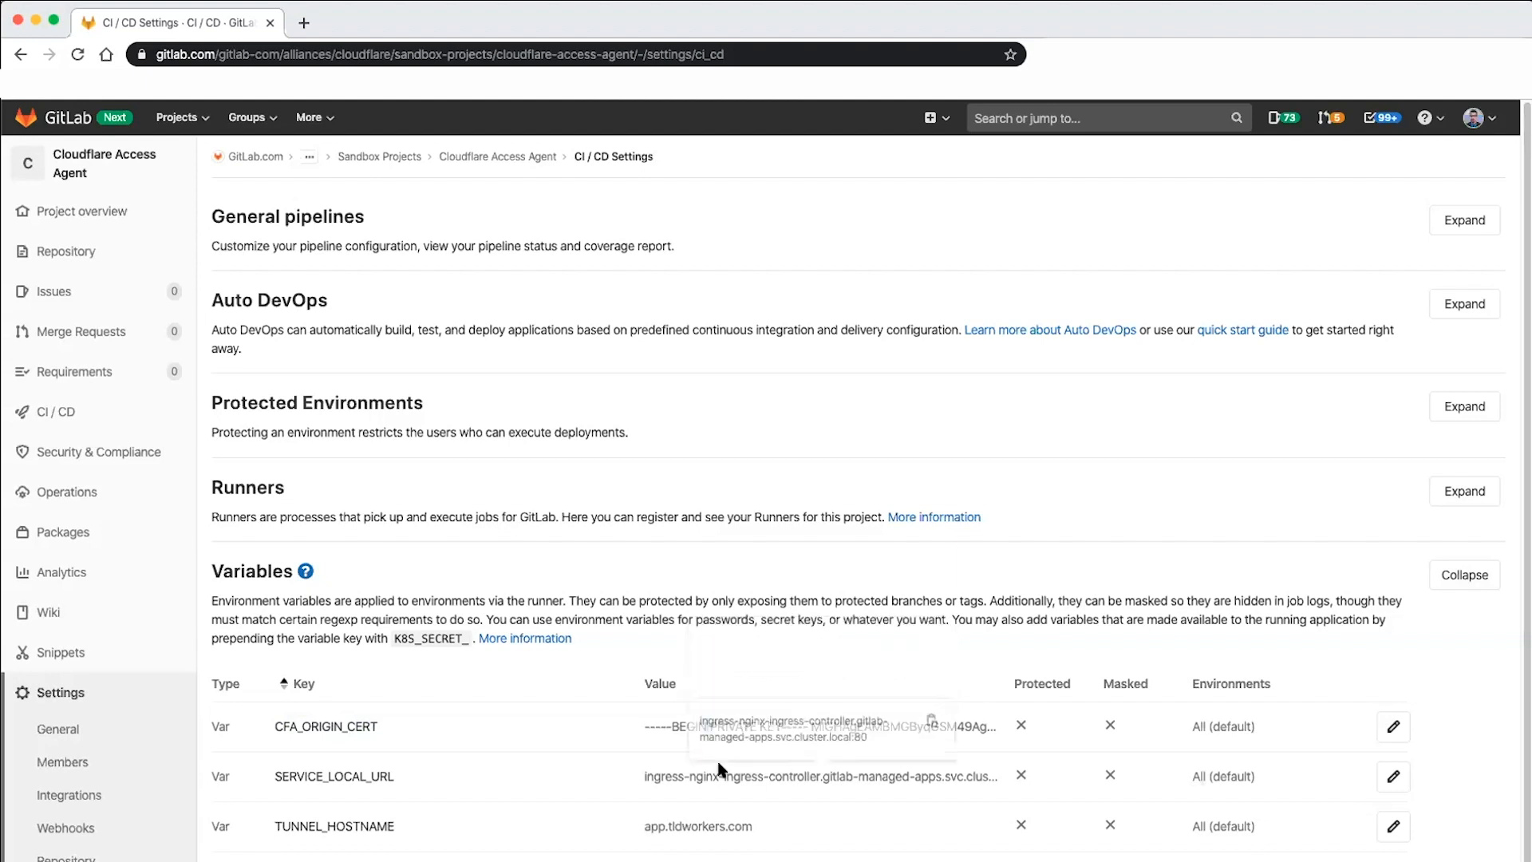
{"action": "triple_click", "coordinate": [702, 722]}
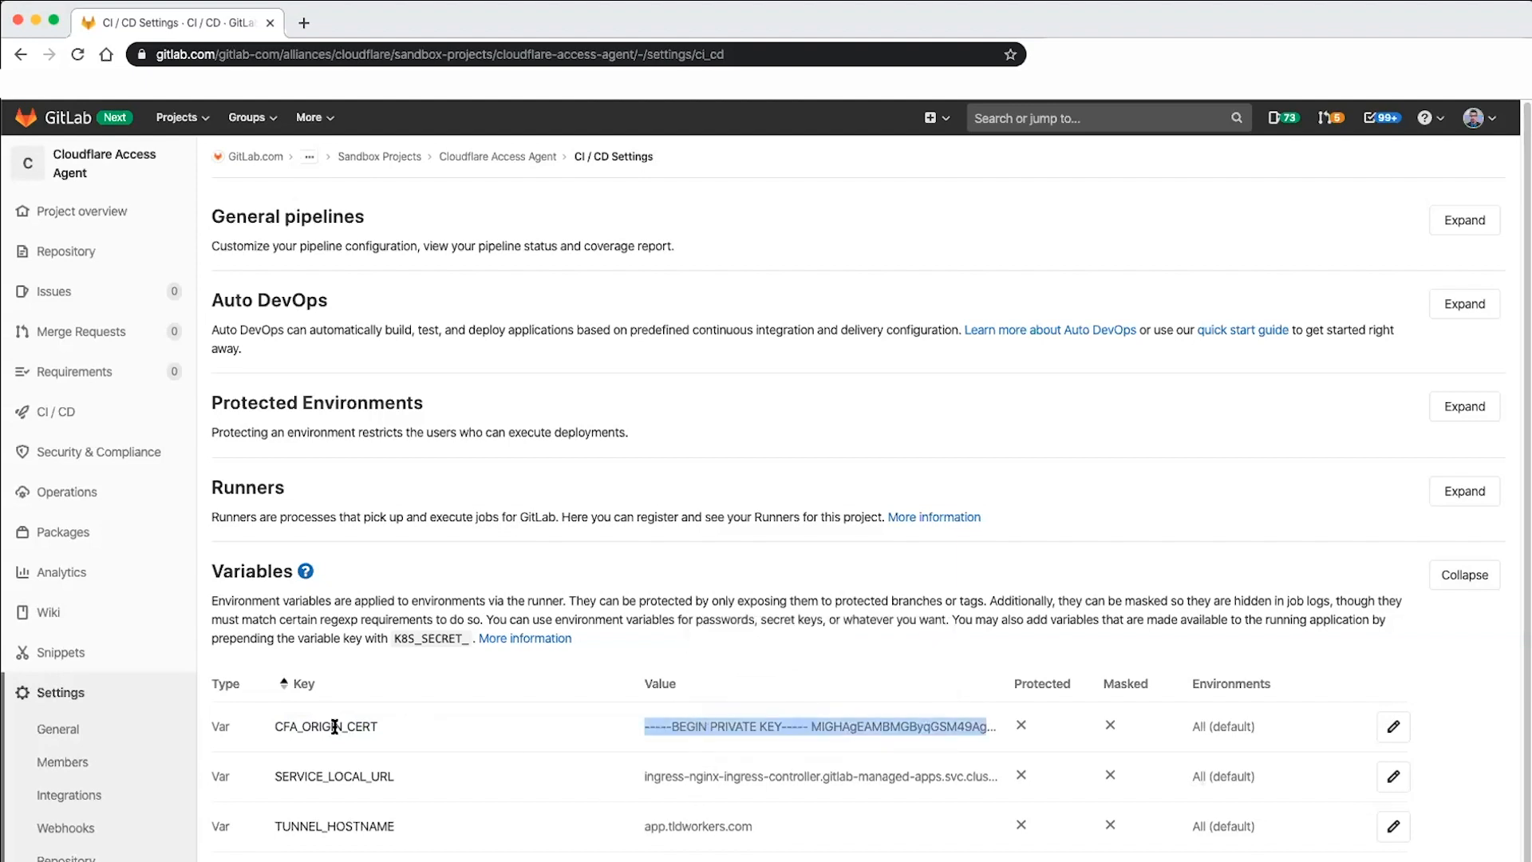
{"action": "double_click", "coordinate": [371, 778]}
{"action": "left_click", "coordinate": [688, 778]}
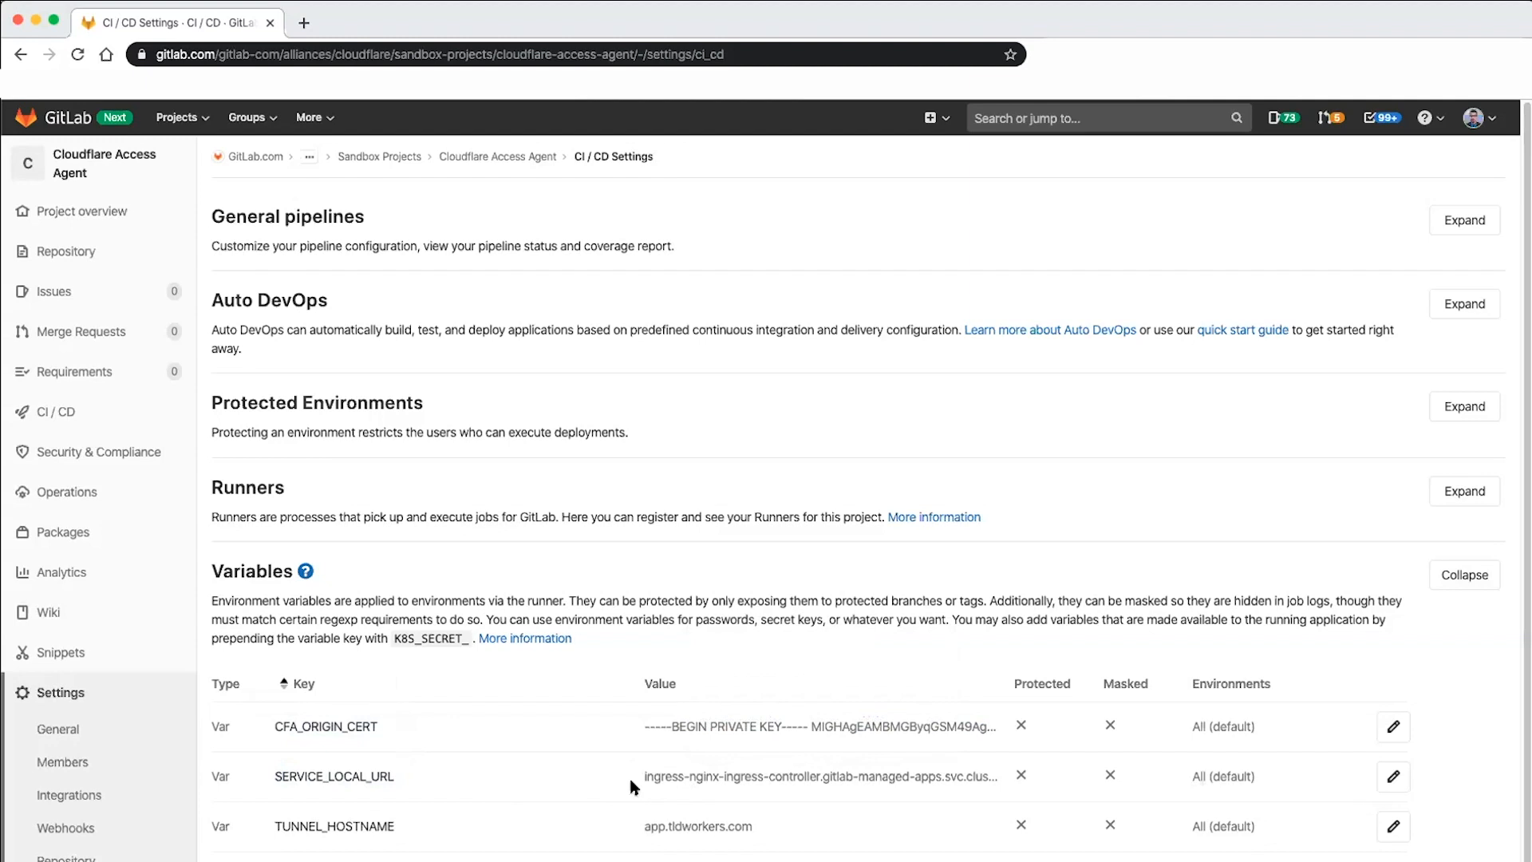
{"action": "mouse_move", "coordinate": [660, 785]}
- Go to the Sandbox Projects group and open the Tweet App project's repository file list
{"action": "left_click", "coordinate": [379, 159]}
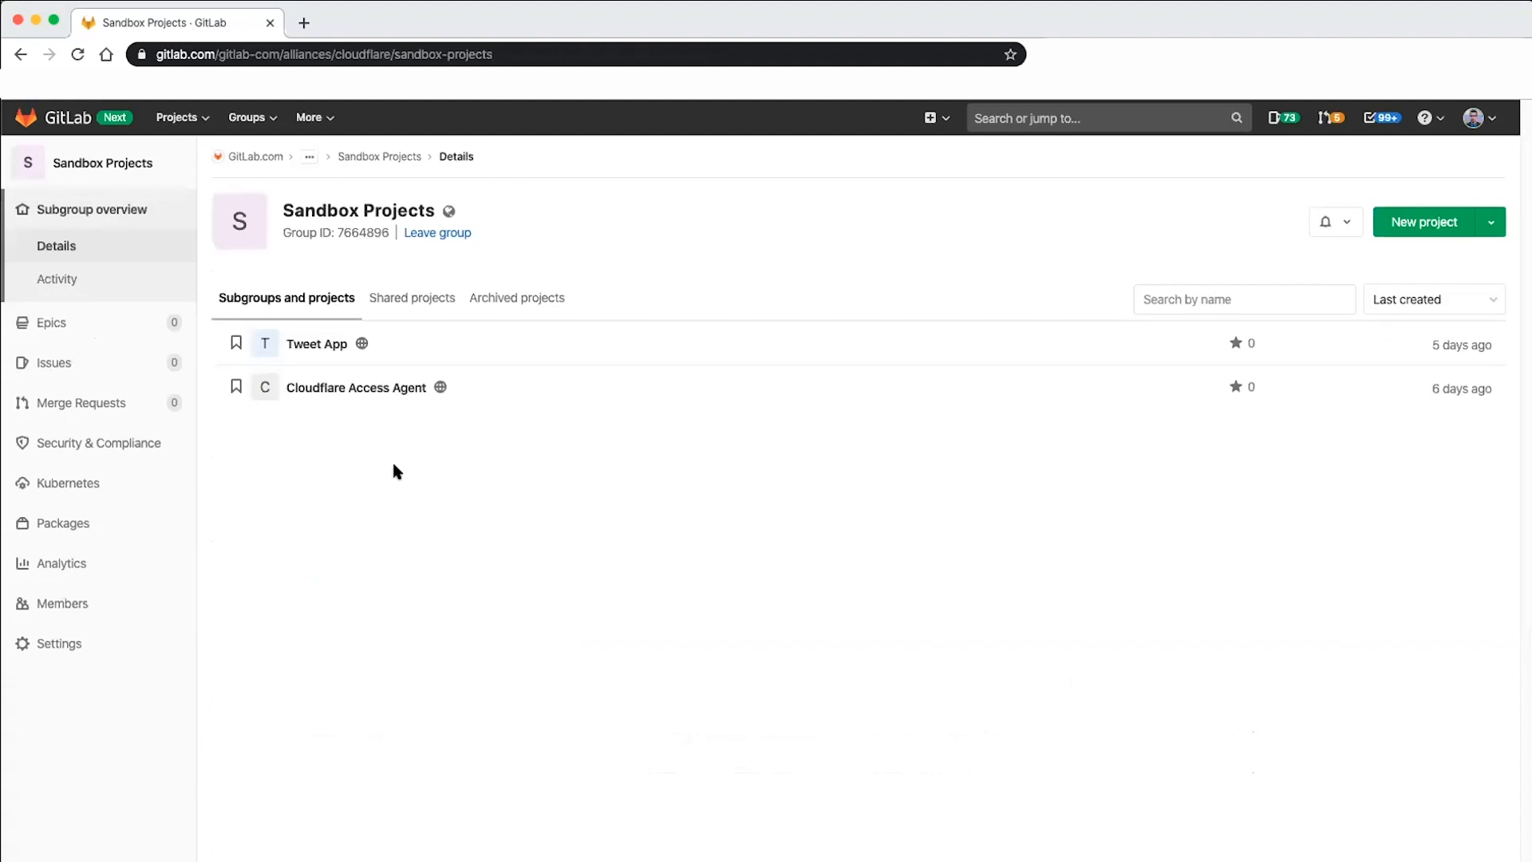
{"action": "left_click", "coordinate": [331, 348]}
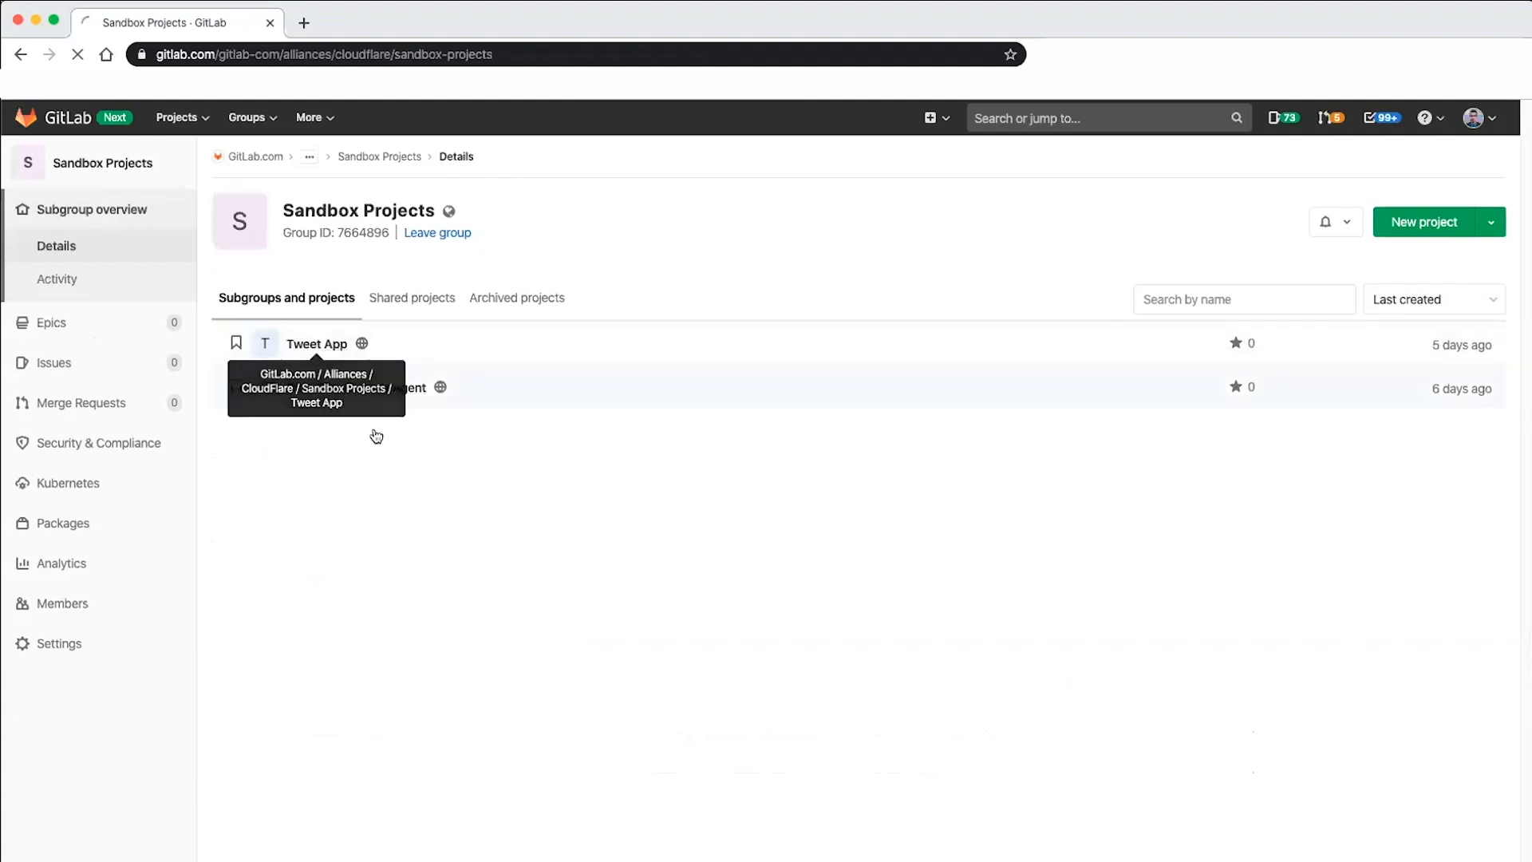
{"action": "mouse_move", "coordinate": [111, 359]}
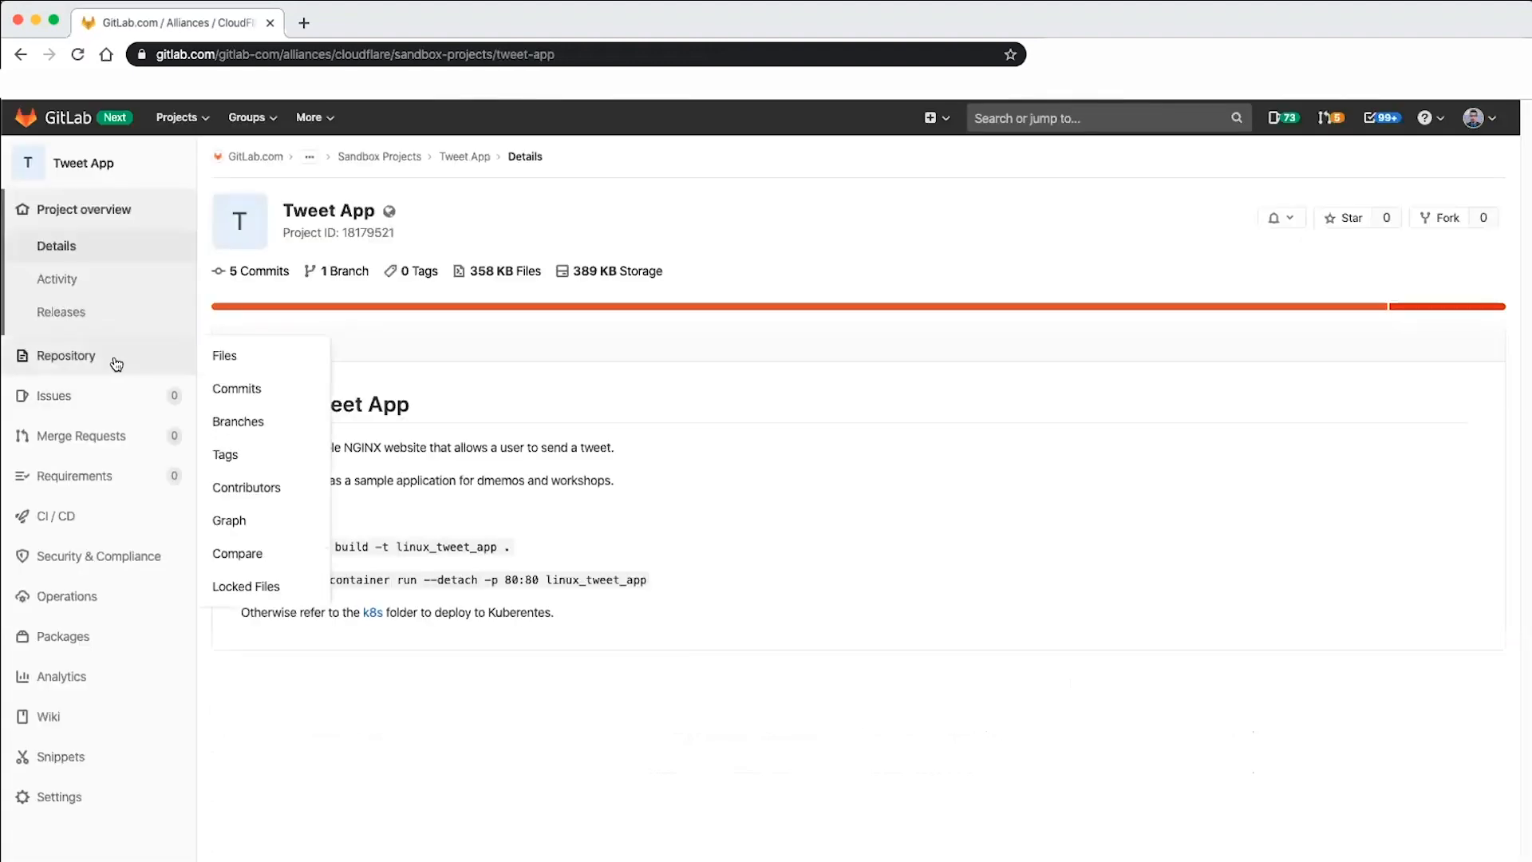
{"action": "left_click", "coordinate": [217, 355]}
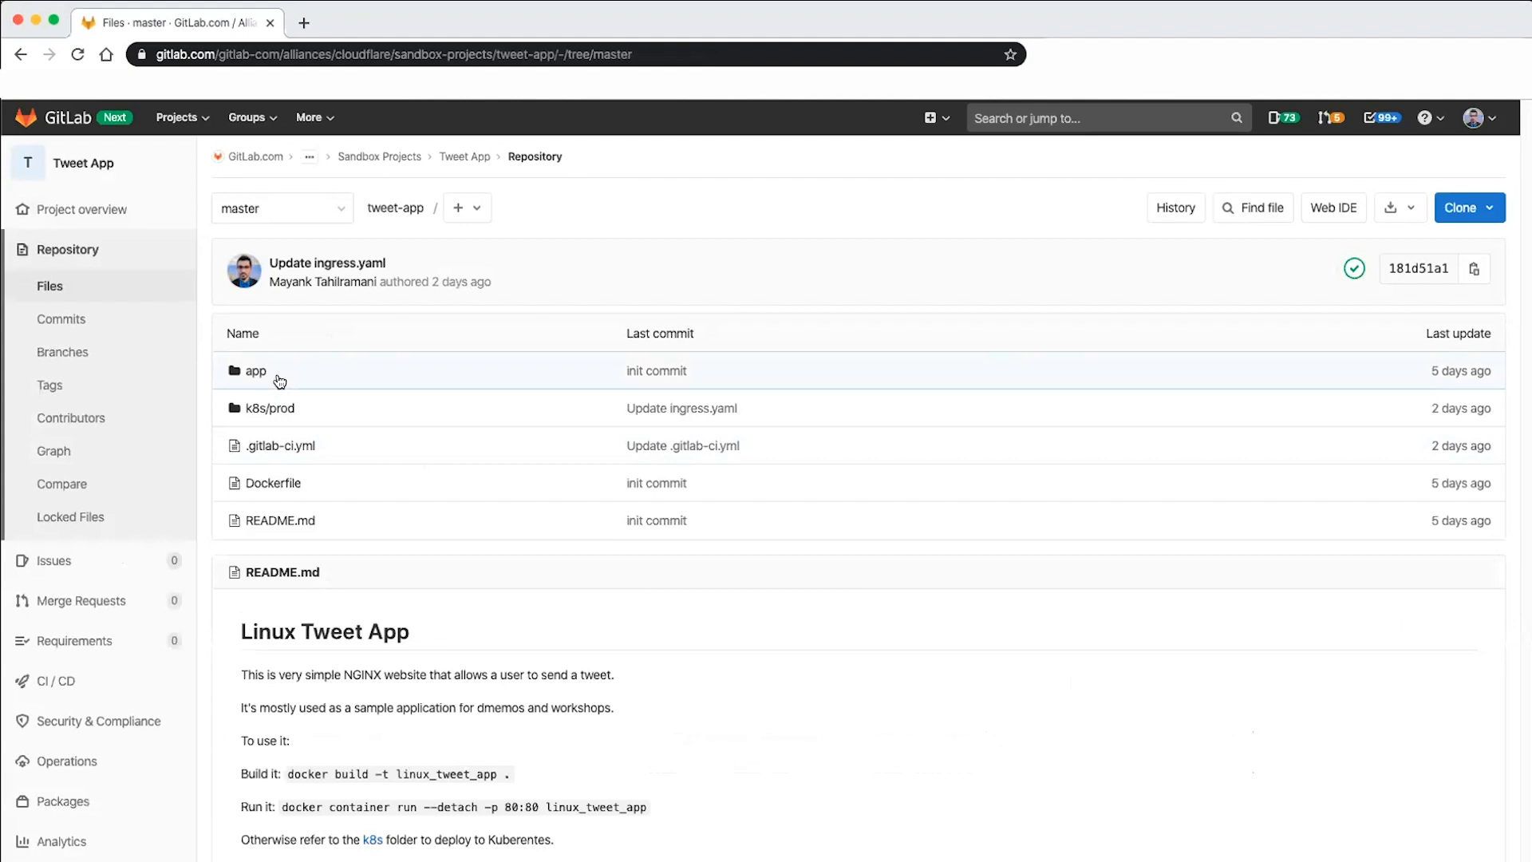
- Open ingress.yaml in the k8s/prod folder and examine the CLOUDFLARE_DOMAIN placeholder in the host rule
{"action": "left_click", "coordinate": [282, 408]}
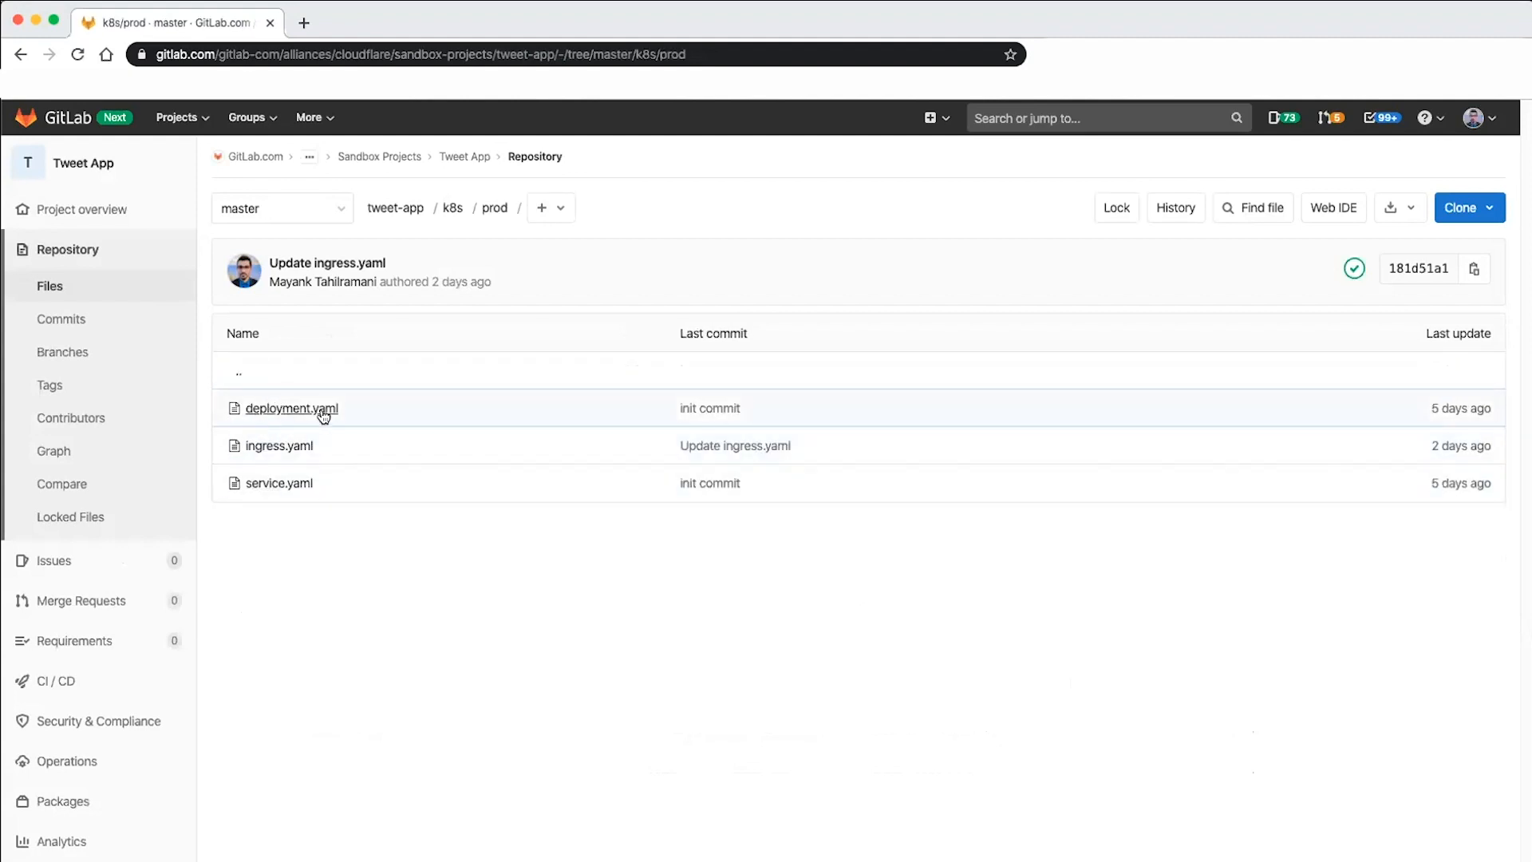
{"action": "left_click", "coordinate": [249, 451]}
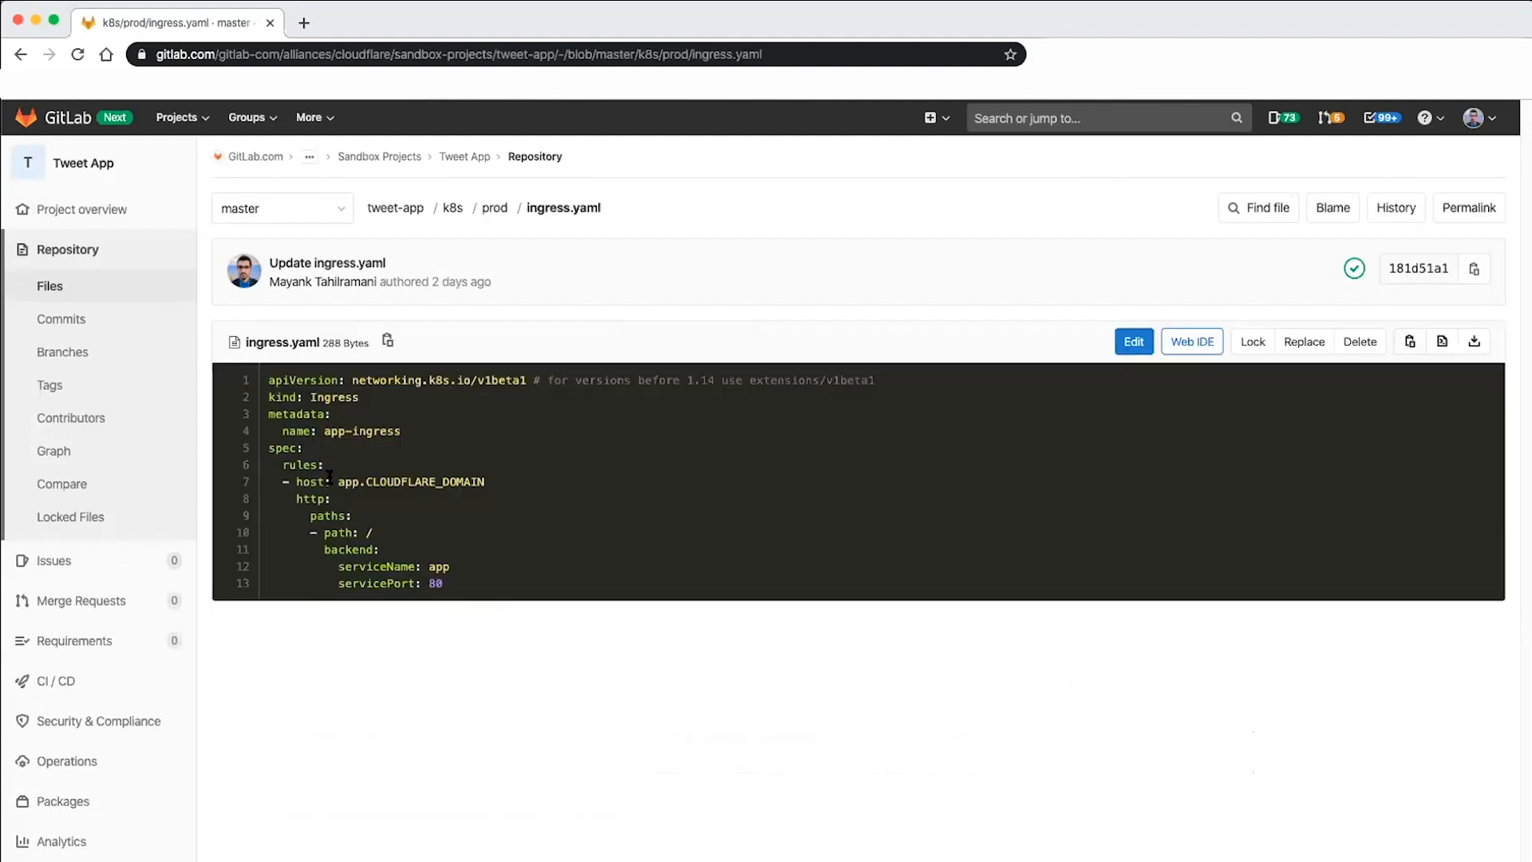
{"action": "left_click_drag", "start_coordinate": [365, 481], "coordinate": [484, 487]}
{"action": "left_click", "coordinate": [403, 496]}
{"action": "mouse_move", "coordinate": [365, 482]}
{"action": "left_mouse_down"}
{"action": "mouse_move", "coordinate": [470, 482]}
{"action": "mouse_move", "coordinate": [365, 482]}
{"action": "left_mouse_up"}
{"action": "left_click", "coordinate": [489, 478]}
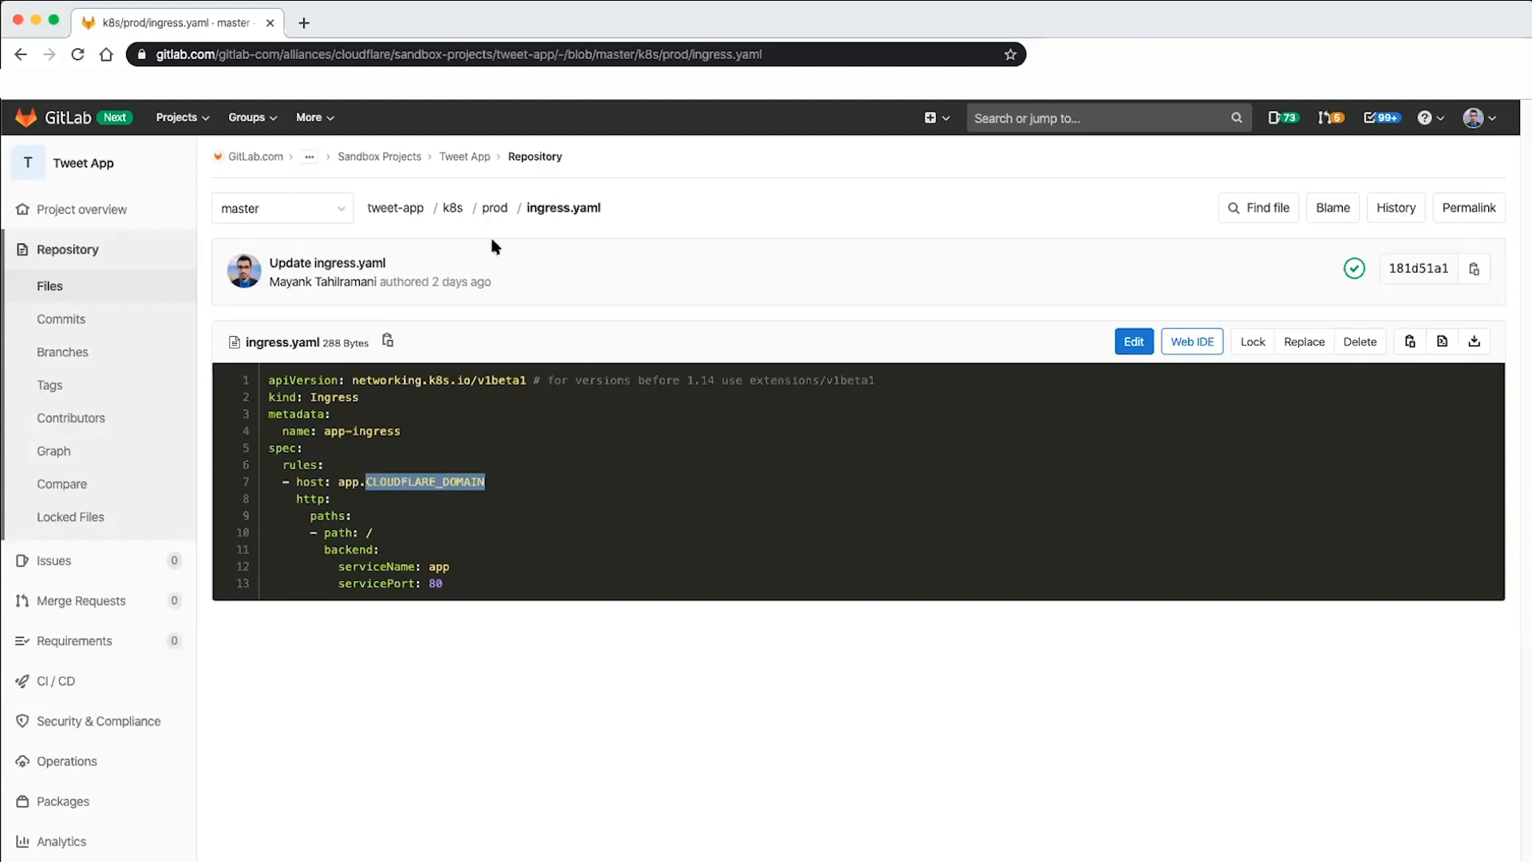
- Return to the k8s/prod folder, open service.yaml and check the service type
{"action": "left_click", "coordinate": [502, 211]}
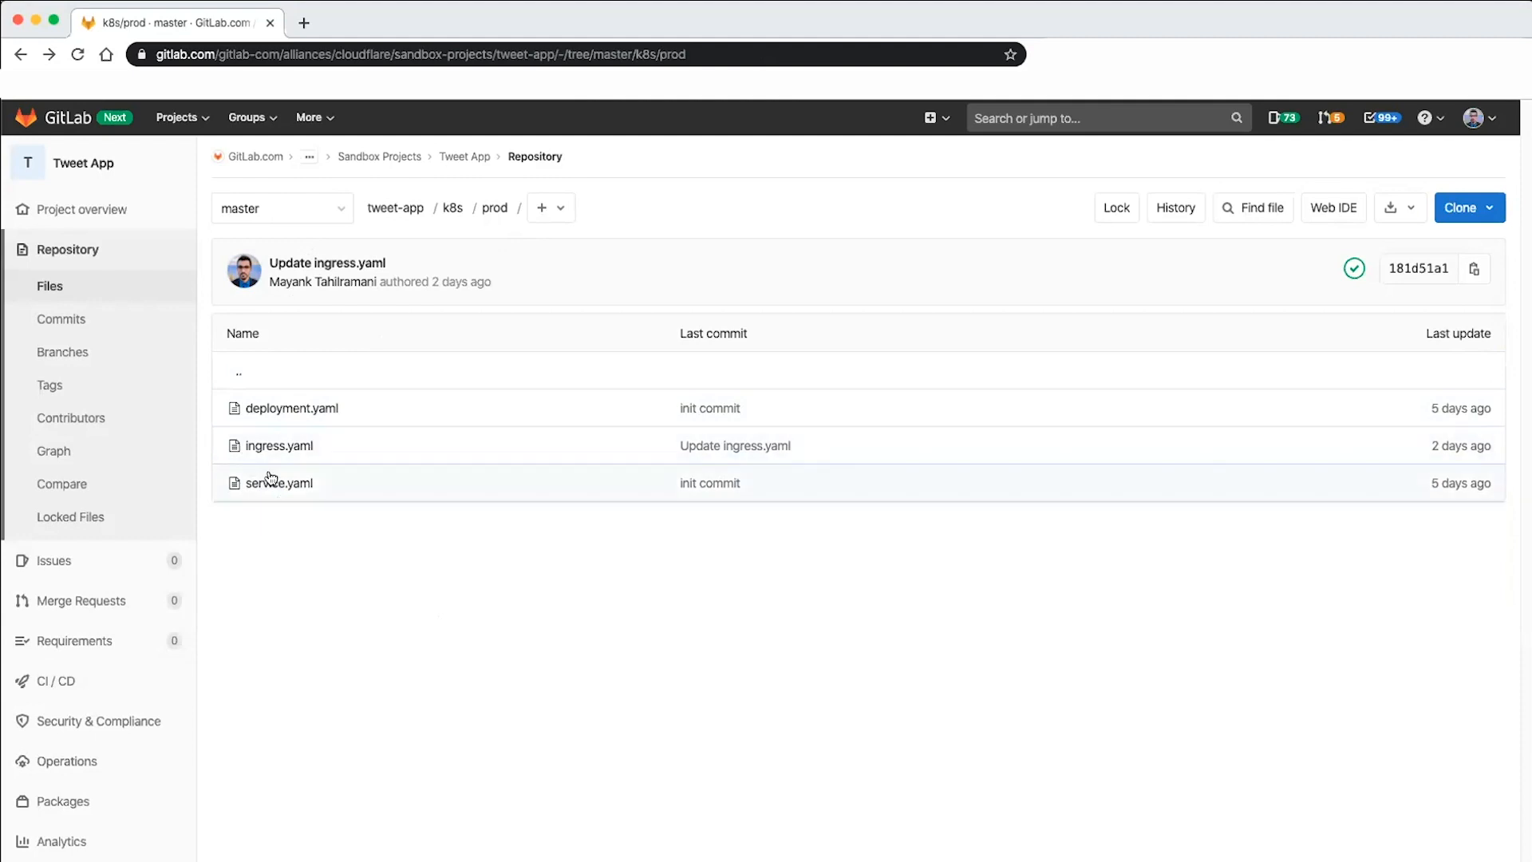
{"action": "left_click", "coordinate": [308, 482]}
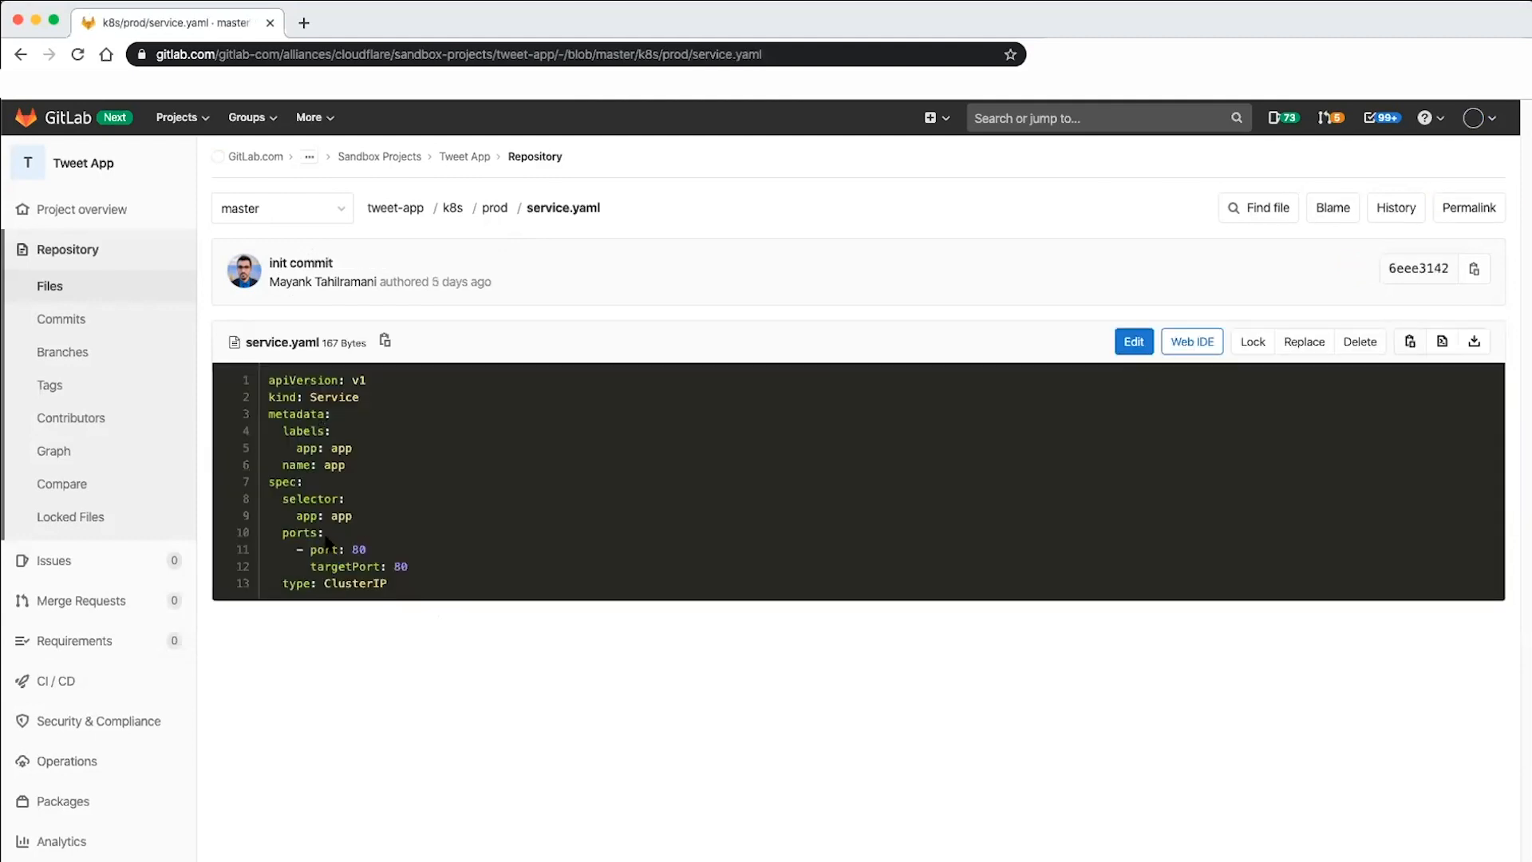
{"action": "left_click_drag", "start_coordinate": [388, 585], "coordinate": [323, 585]}
- Leave service.yaml and open the latest Tweet App pipeline, "Update ingress.yaml", to view its Package and Deploy jobs
{"action": "key", "text": "super+bracketleft"}
{"action": "left_click", "coordinate": [134, 679]}
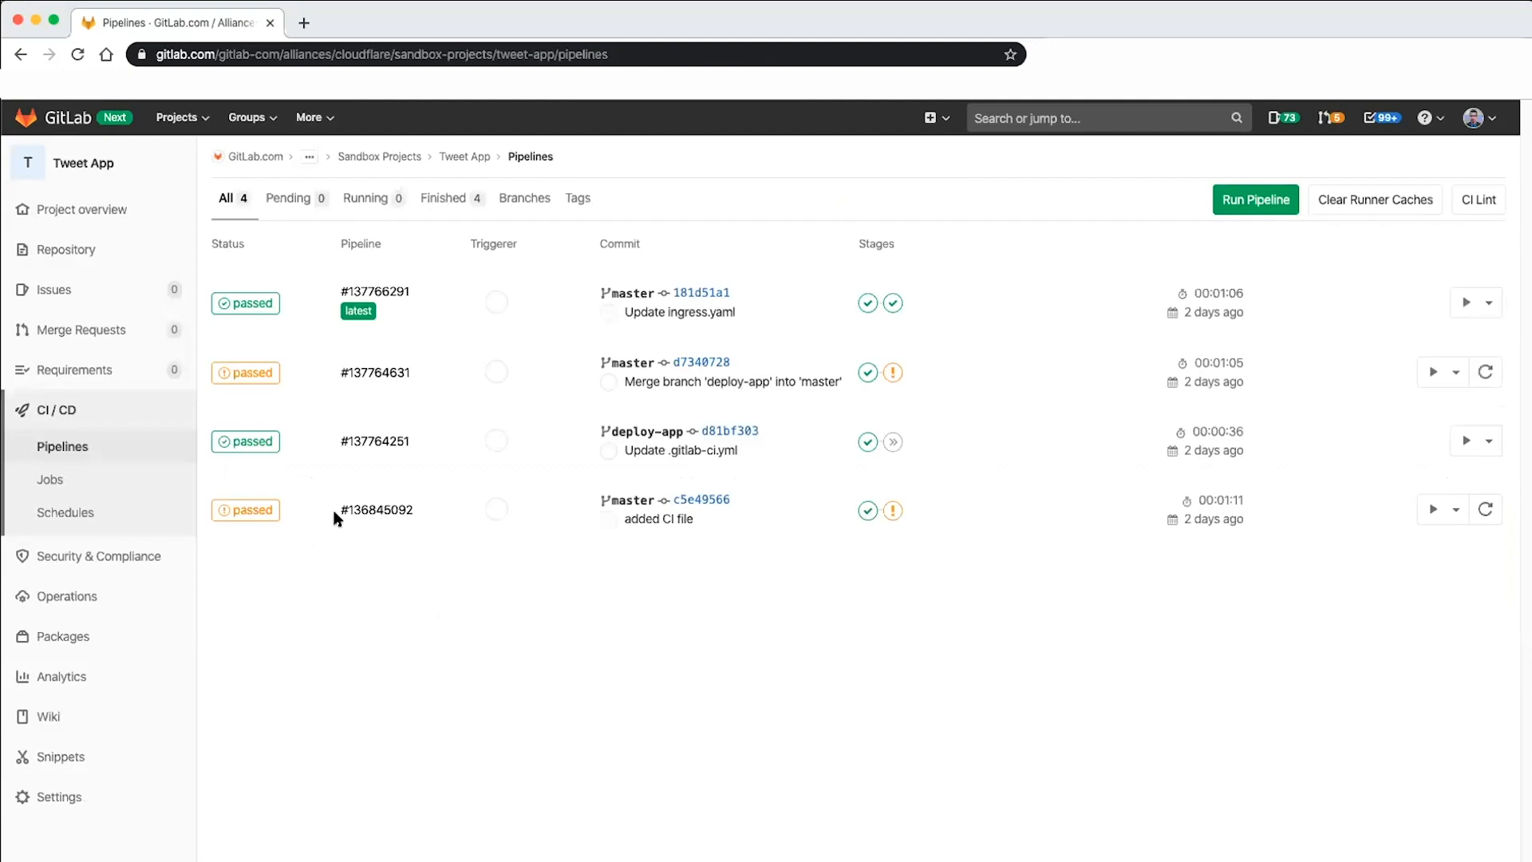
{"action": "left_click", "coordinate": [384, 289]}
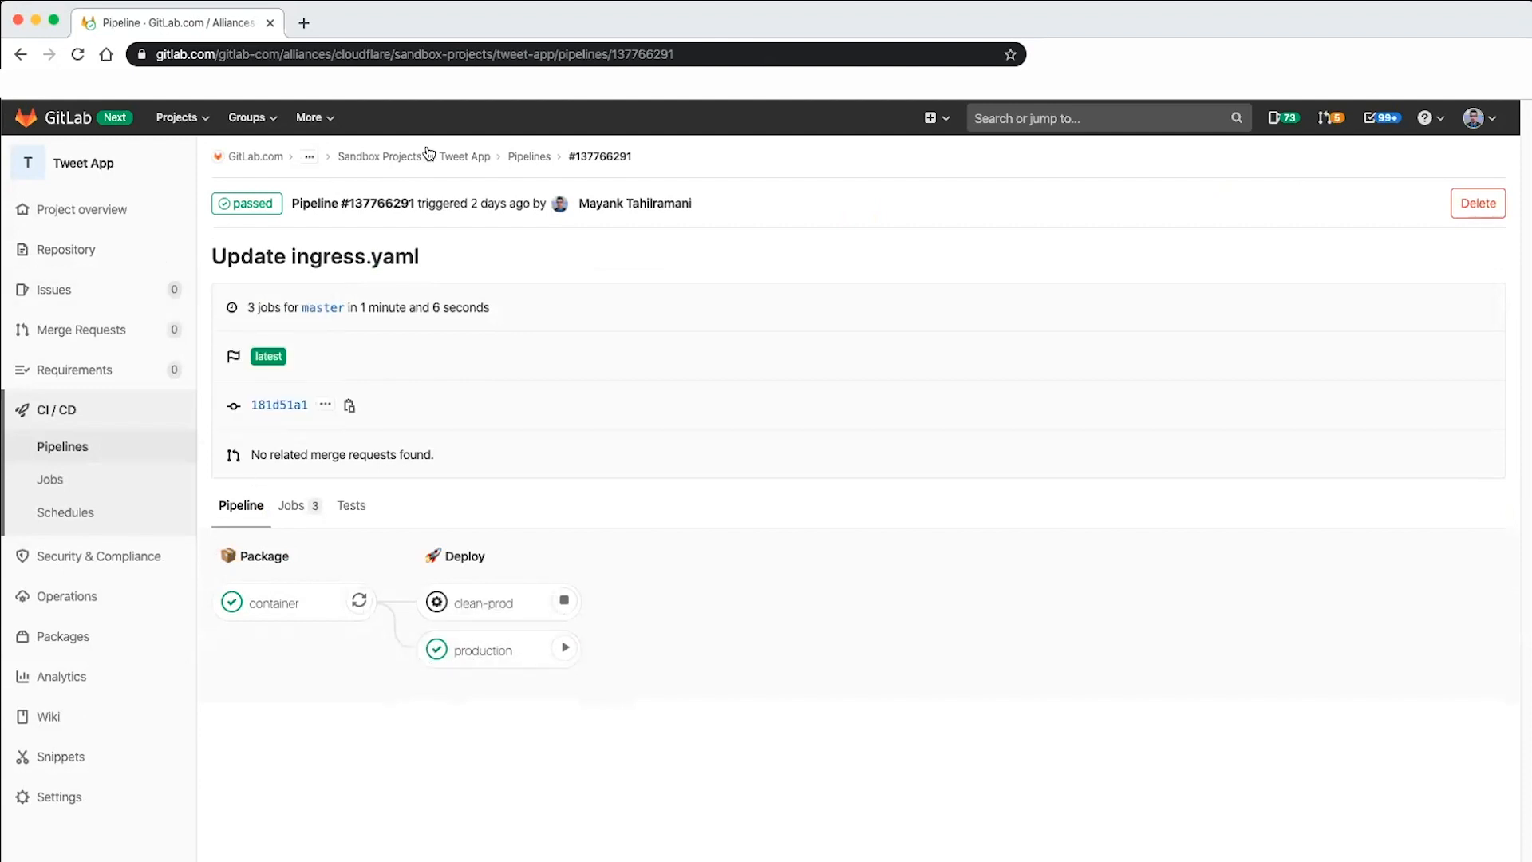
- Go back to the Cloudflare Access Agent project through the Sandbox Projects group and open .gitlab-ci.yml from its repository
{"action": "left_click", "coordinate": [370, 158]}
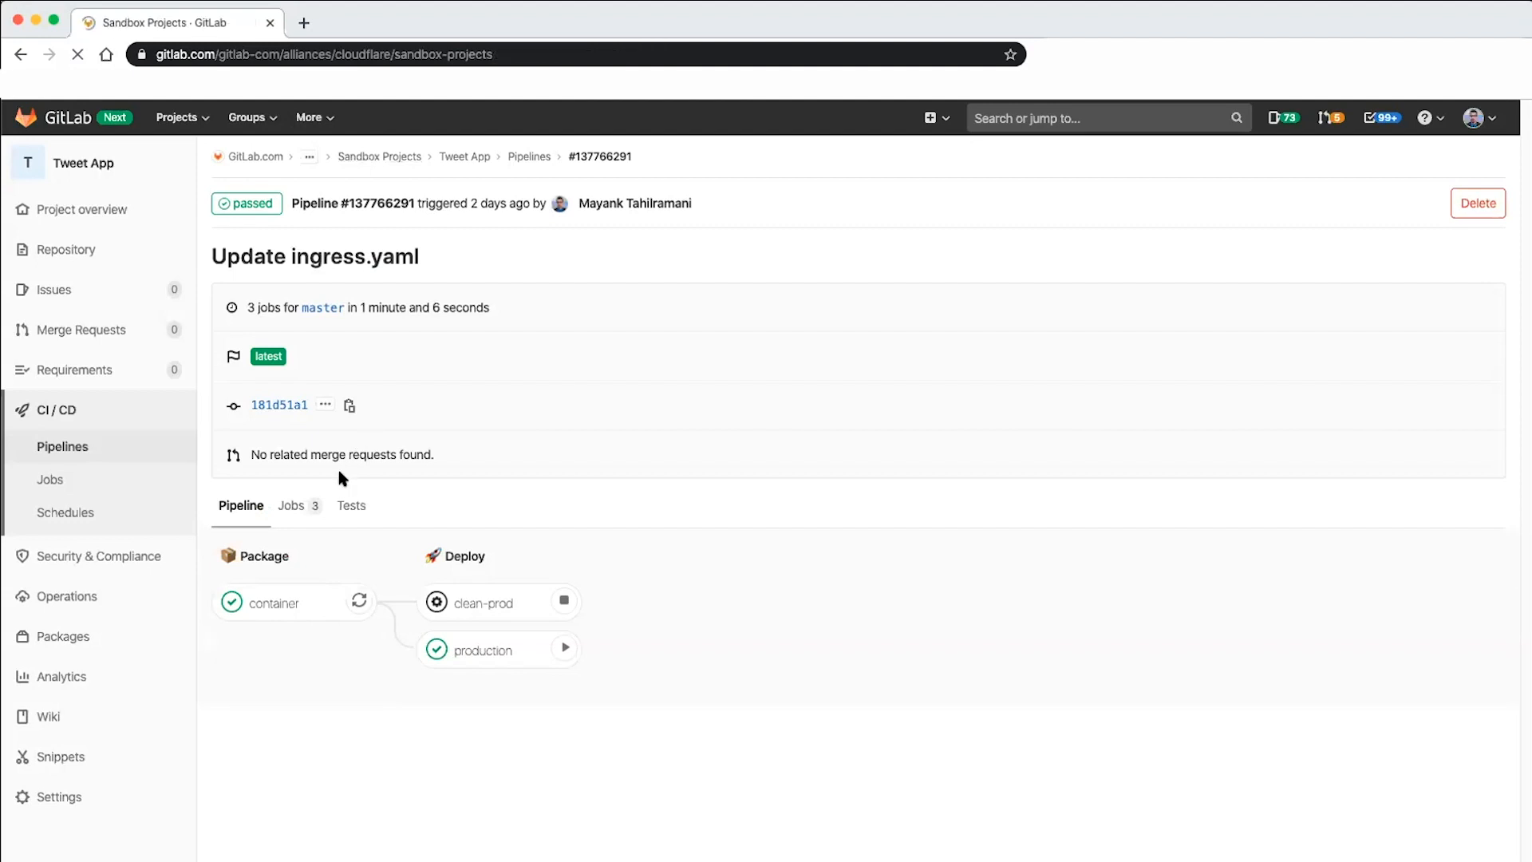
{"action": "left_click", "coordinate": [348, 397]}
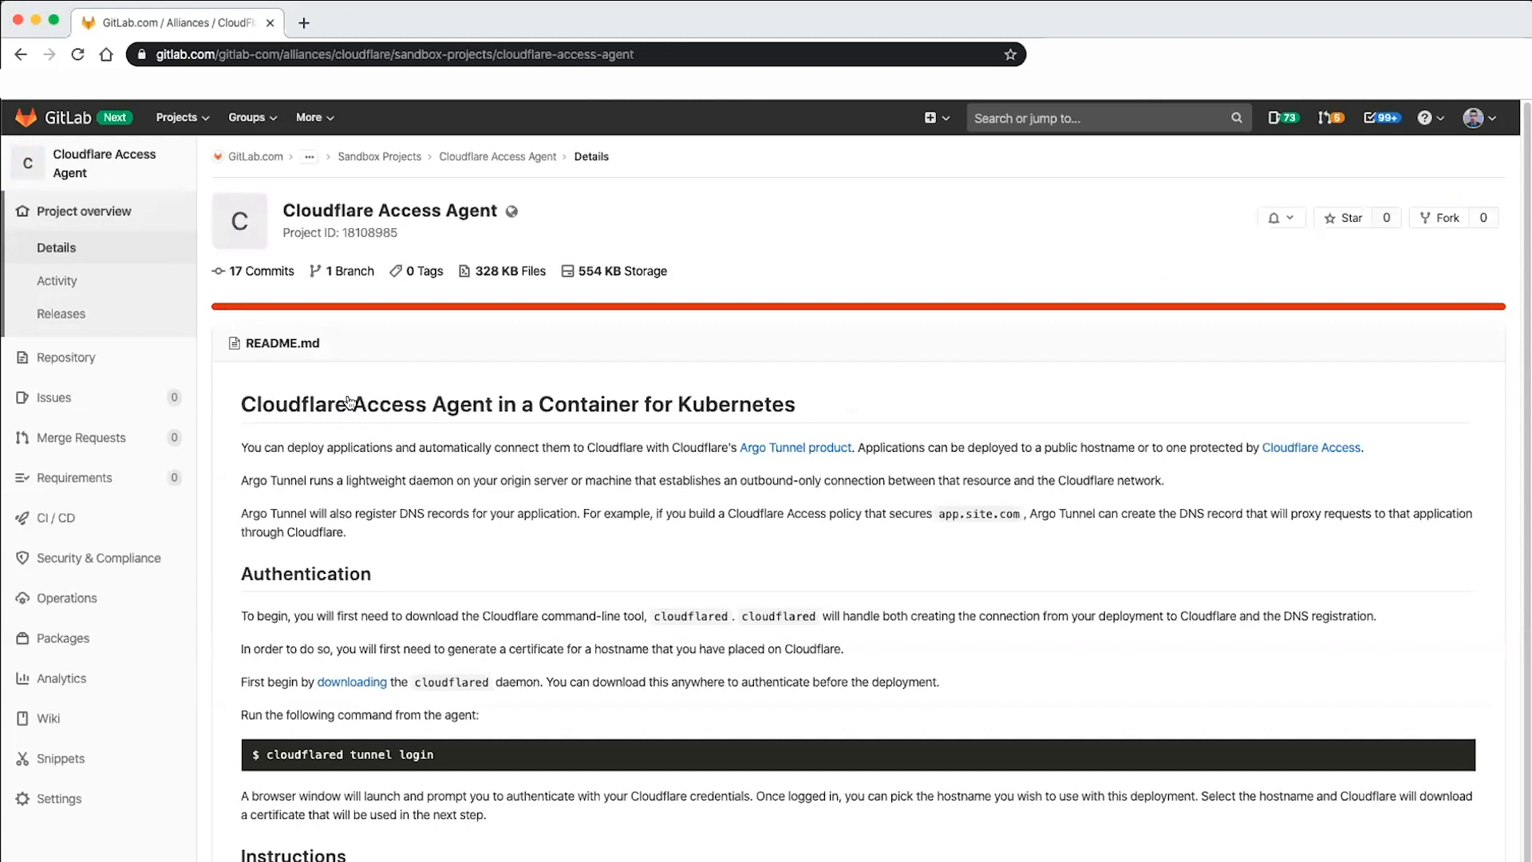
{"action": "mouse_move", "coordinate": [130, 371]}
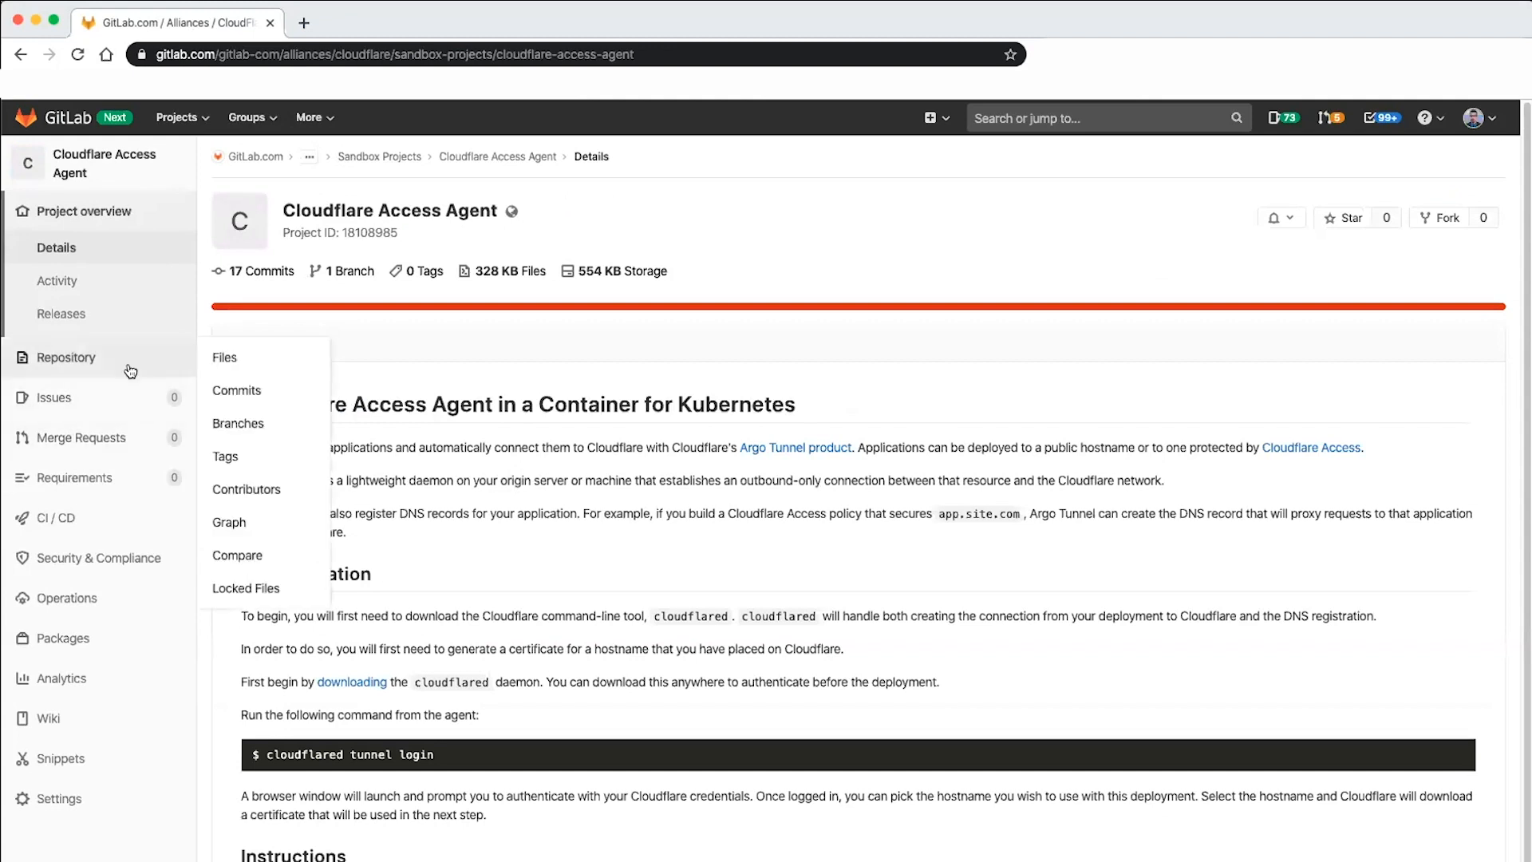
{"action": "left_click", "coordinate": [121, 374]}
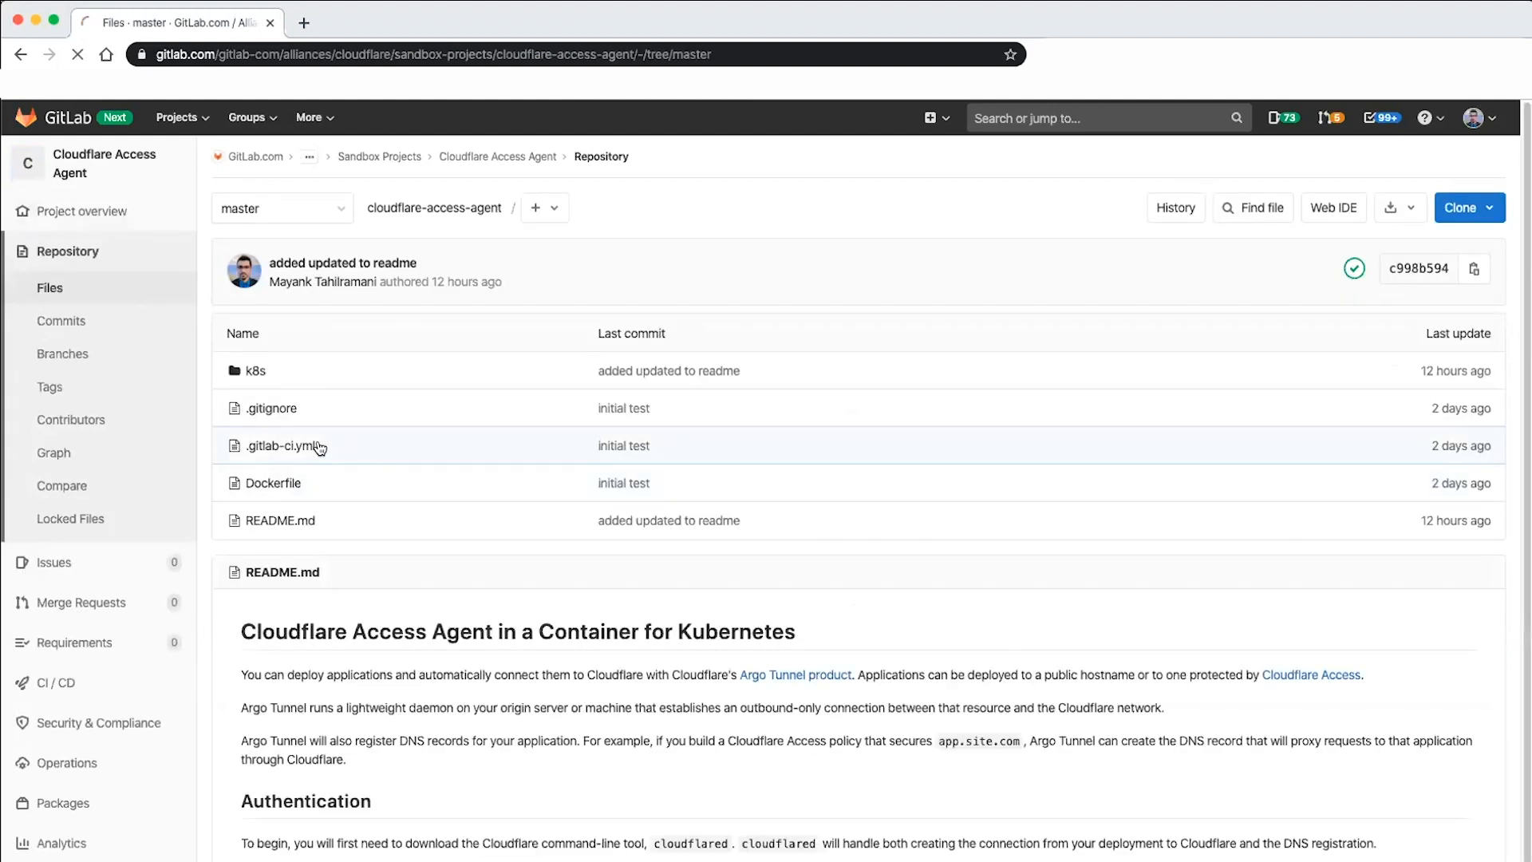
{"action": "left_click", "coordinate": [319, 446]}
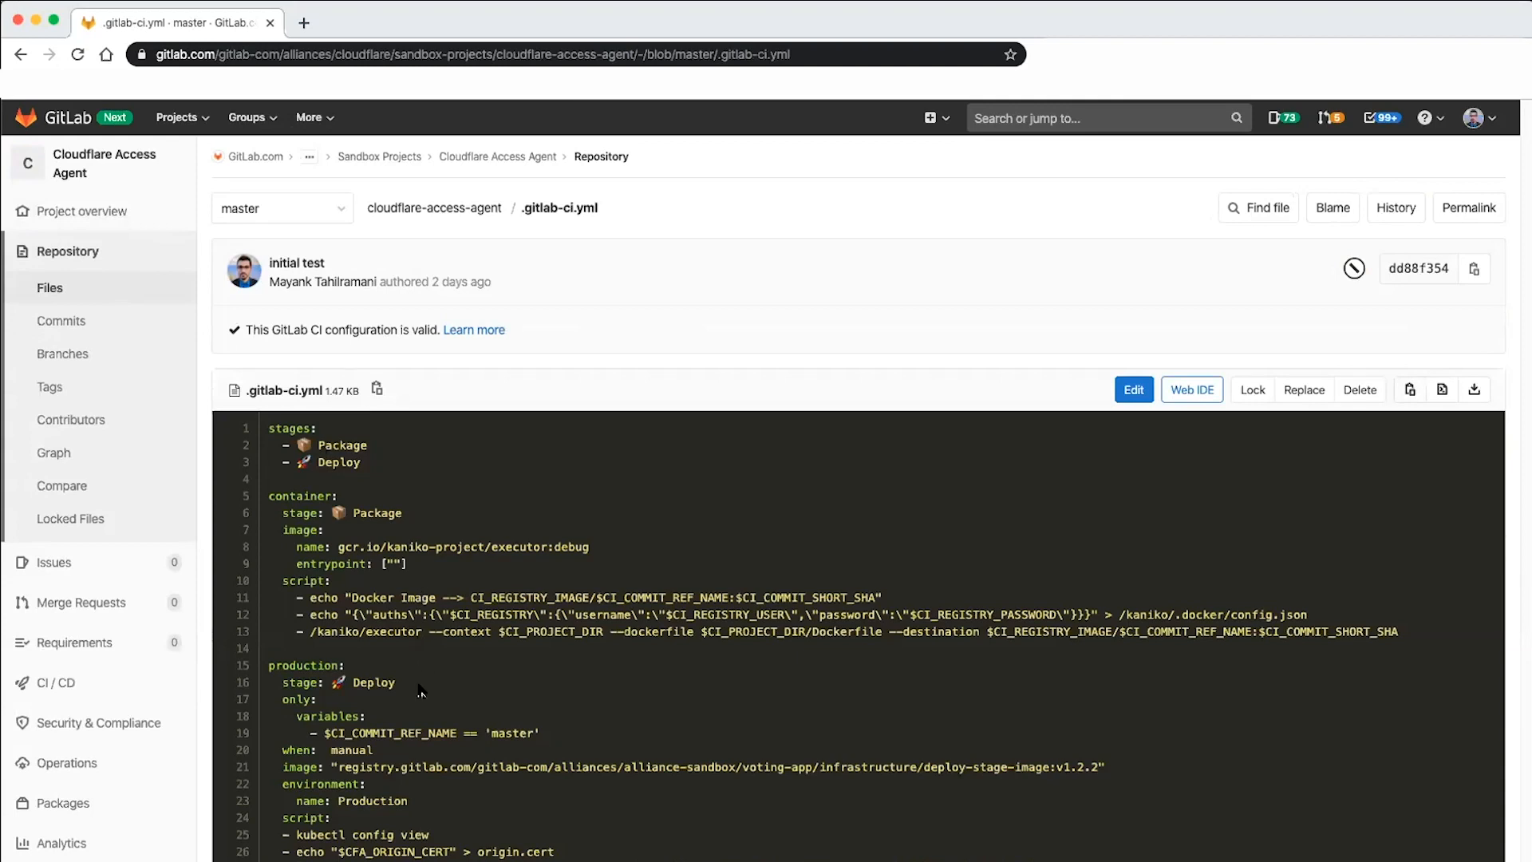
- Examine the container job's kaniko build script and the production job's command writing CFA_ORIGIN_CERT to origin.cert
{"action": "left_click_drag", "start_coordinate": [309, 597], "coordinate": [552, 614]}
{"action": "left_click", "coordinate": [567, 630]}
{"action": "triple_click", "coordinate": [338, 631]}
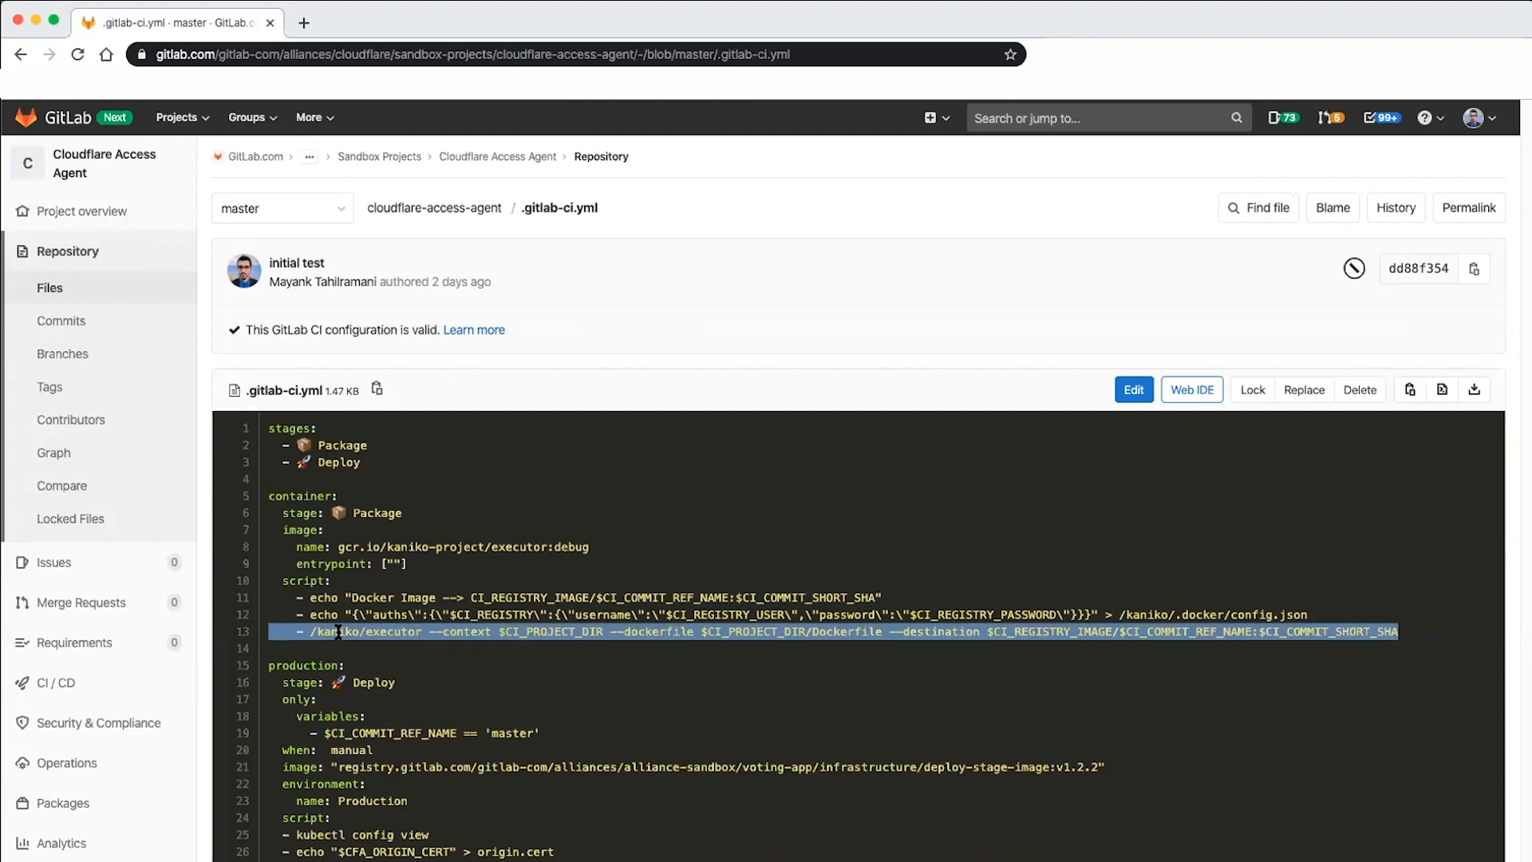
{"action": "left_click", "coordinate": [369, 797]}
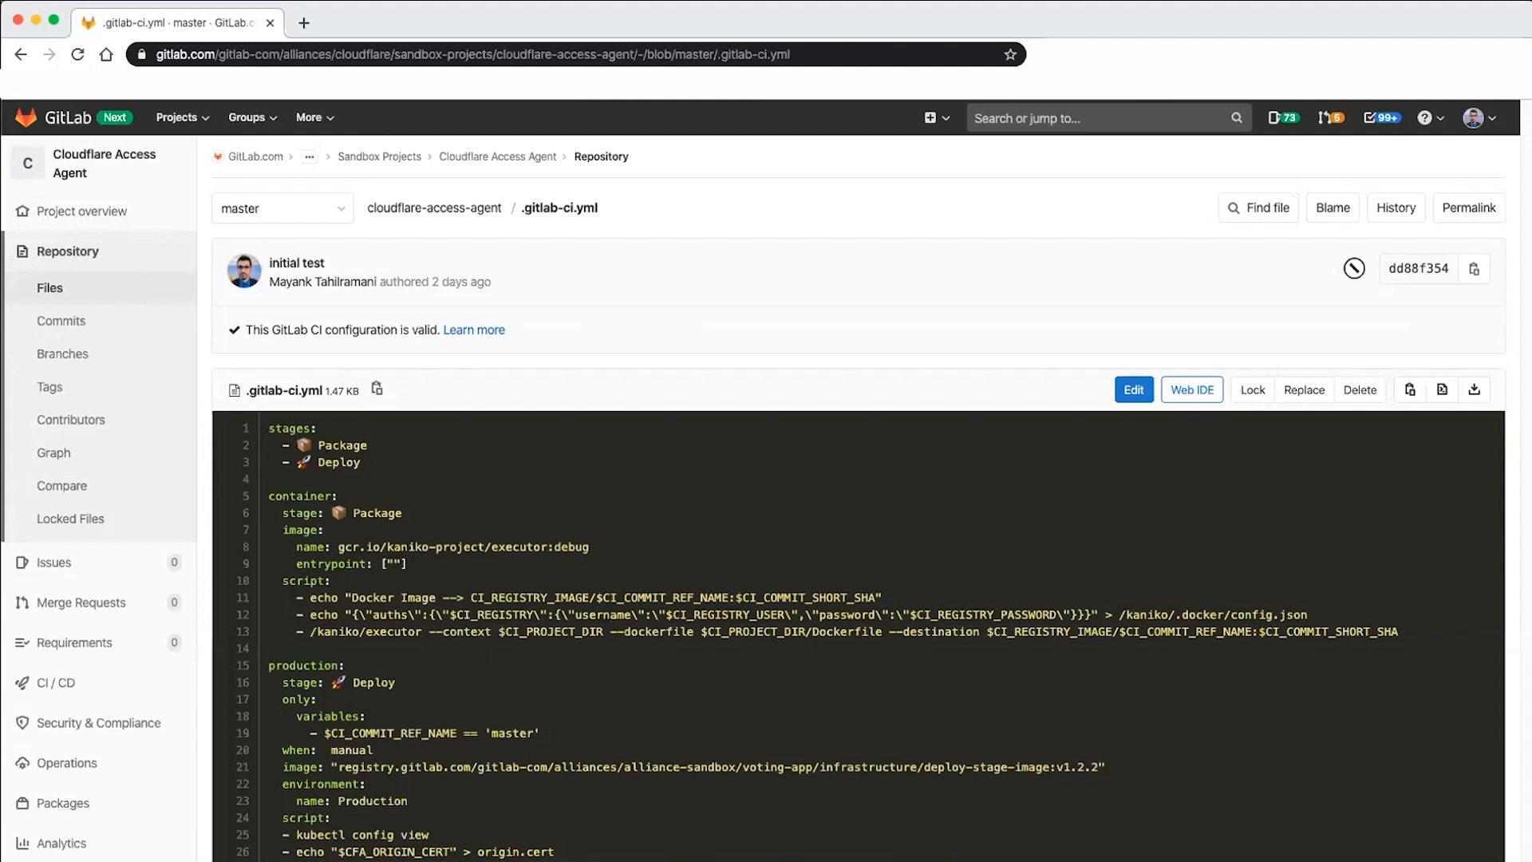
{"action": "left_click_drag", "start_coordinate": [334, 850], "coordinate": [455, 850]}
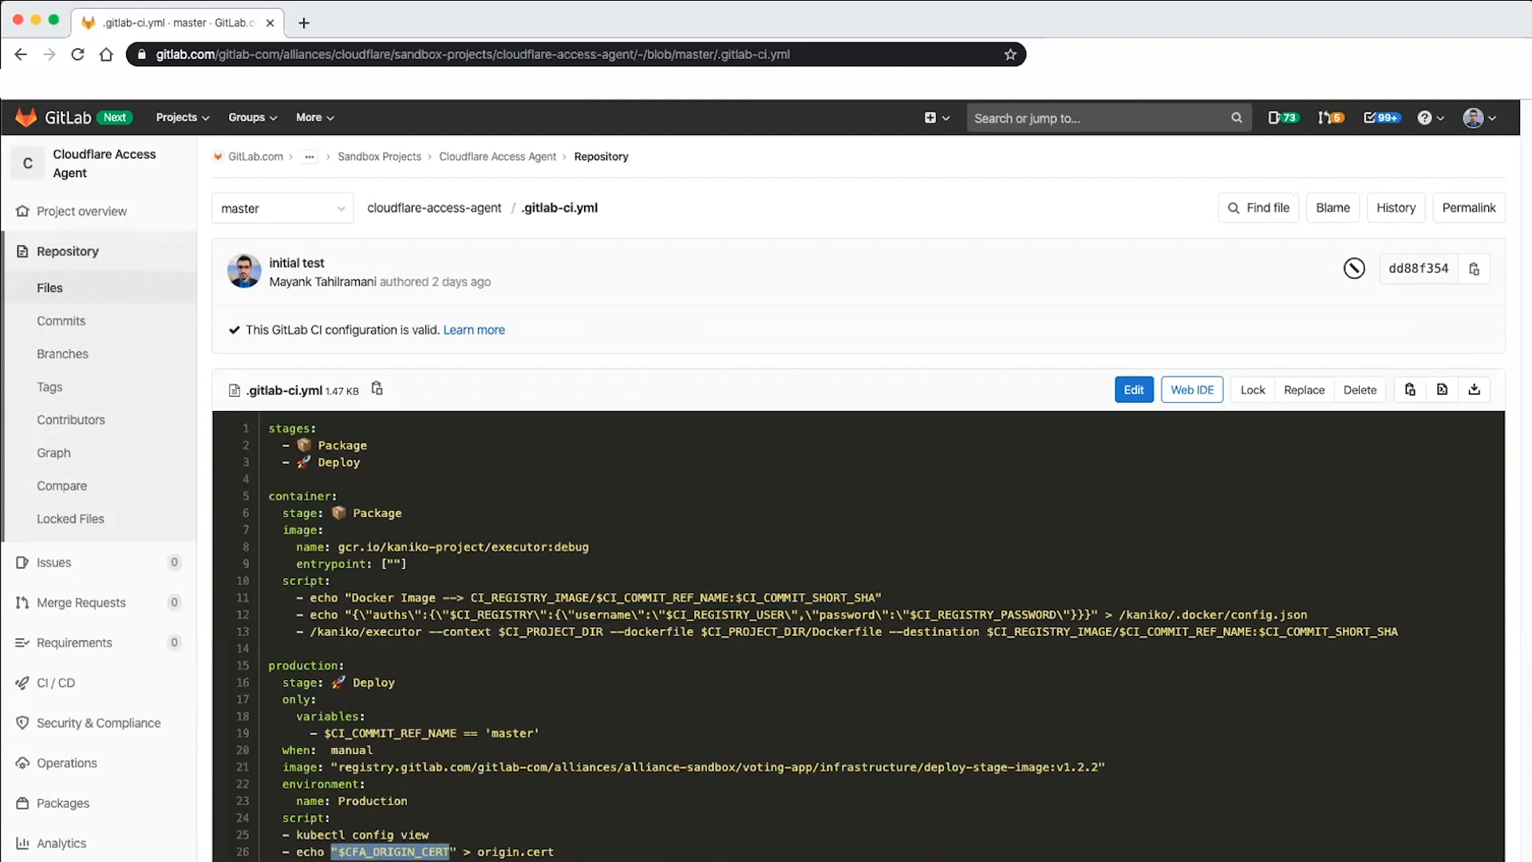
{"action": "triple_click", "coordinate": [517, 851]}
{"action": "left_click", "coordinate": [522, 854]}
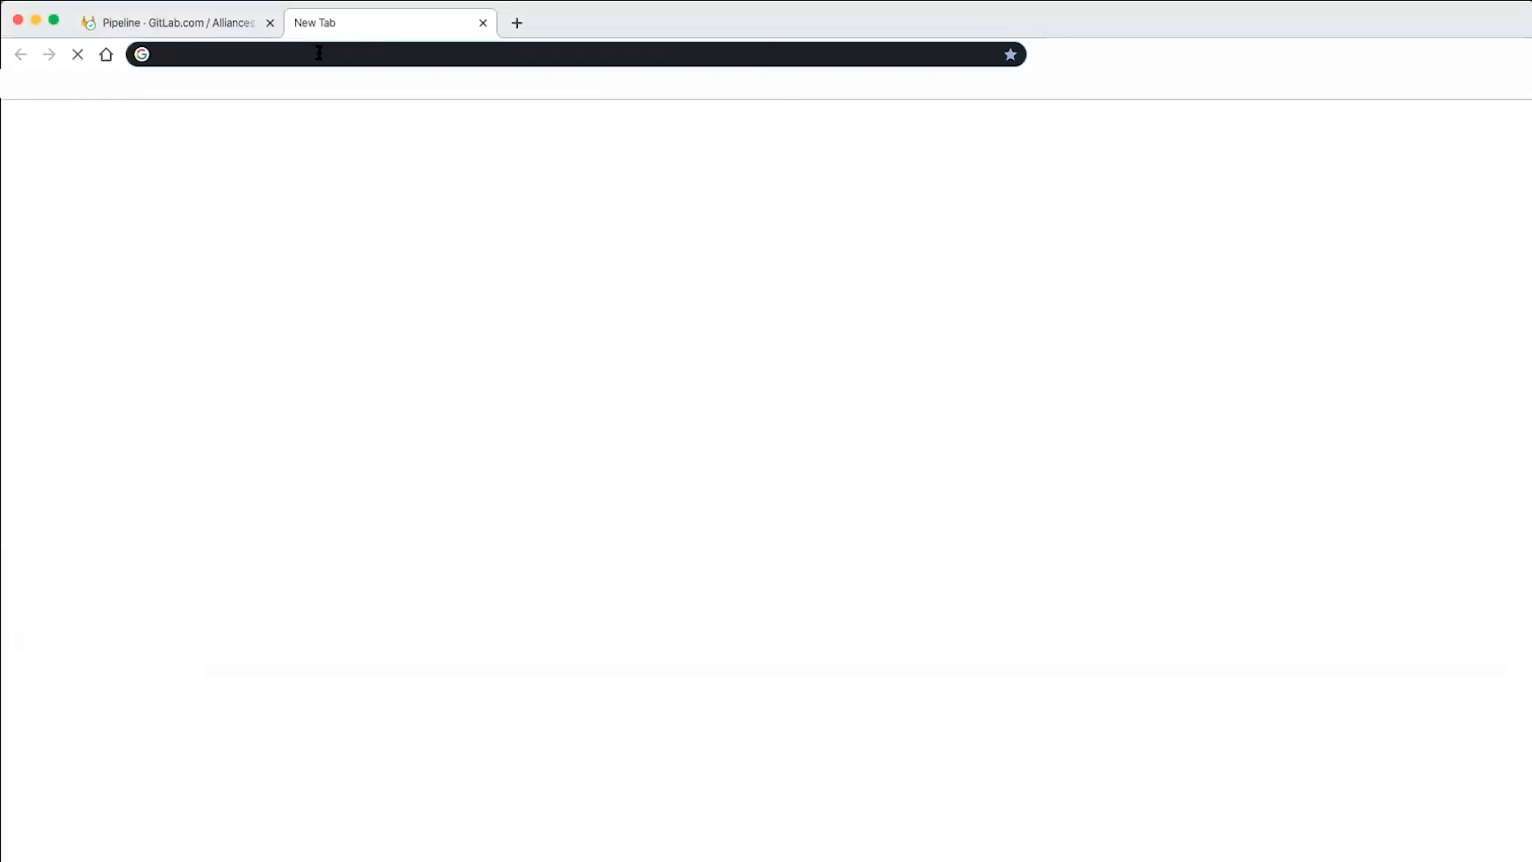
- Open app.tldworkers.com in the new browser tab and sign in through Cloudflare Access with the Gmail option
{"action": "type", "text": "app"}
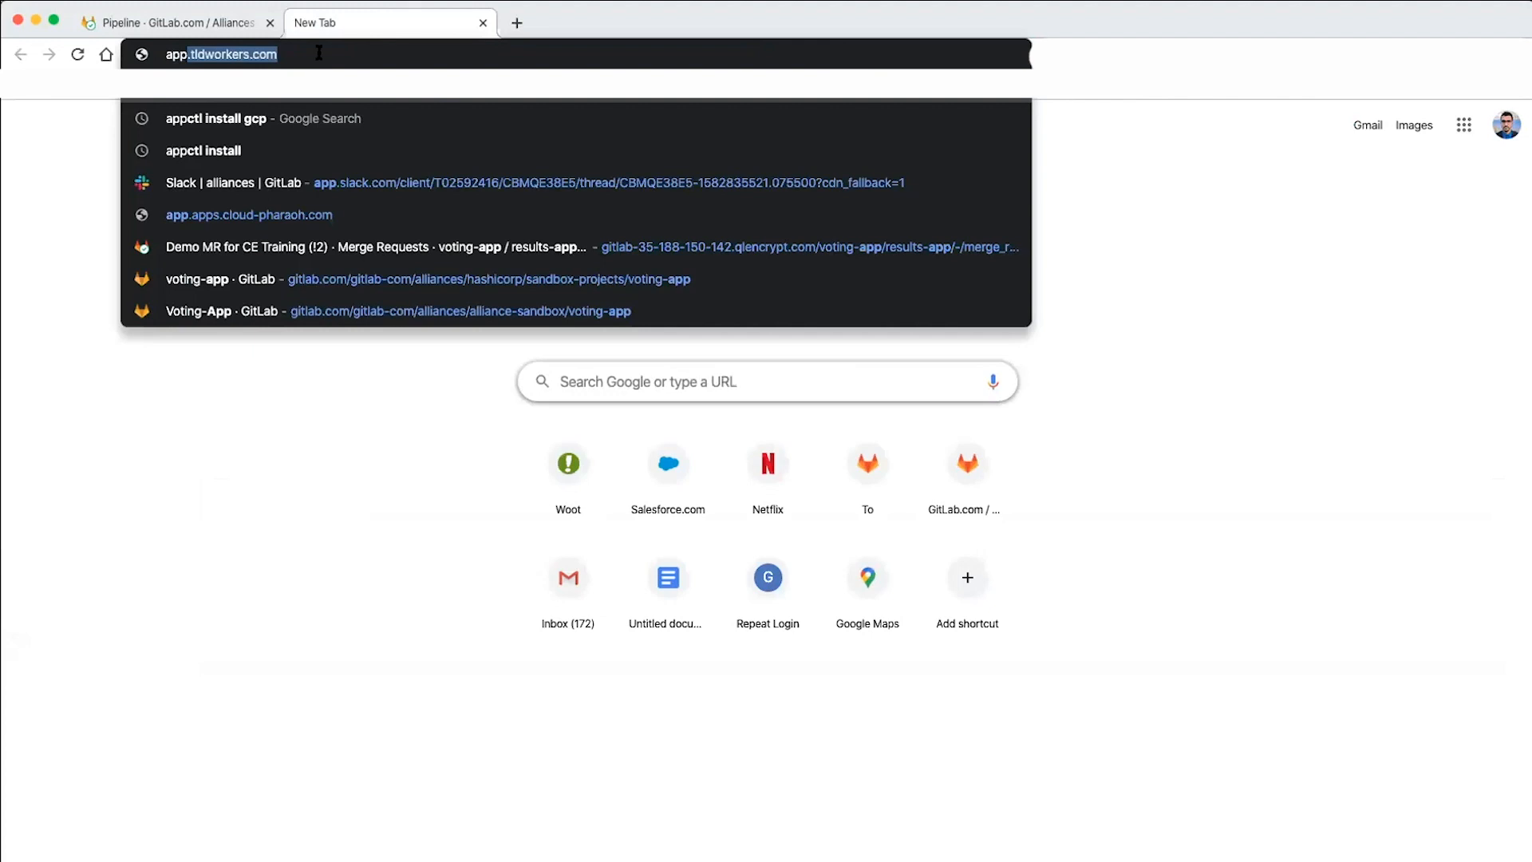
{"action": "key", "text": "Return"}
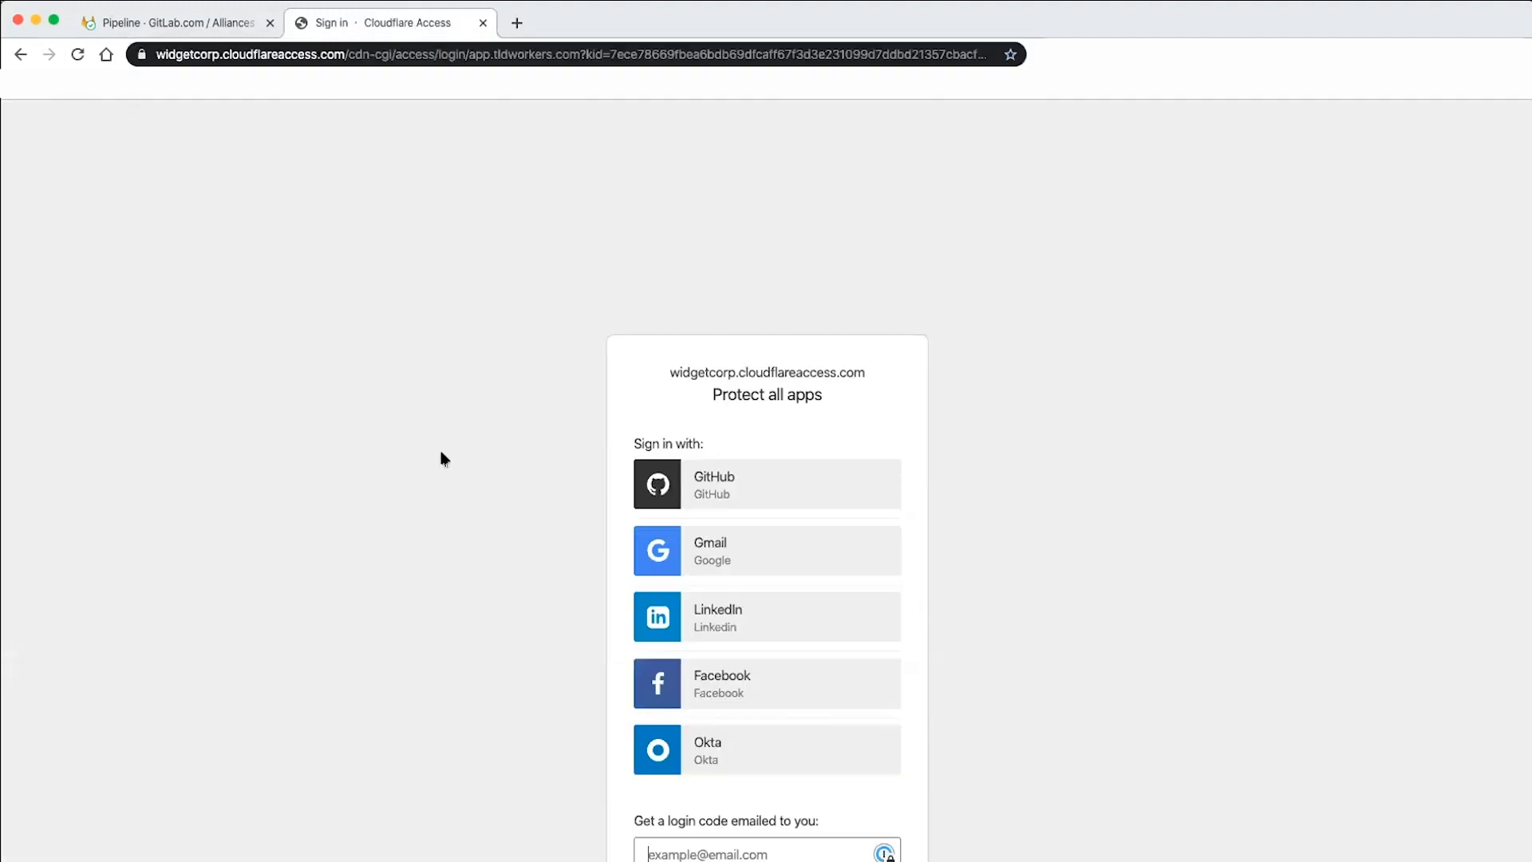
{"action": "left_click", "coordinate": [684, 550]}
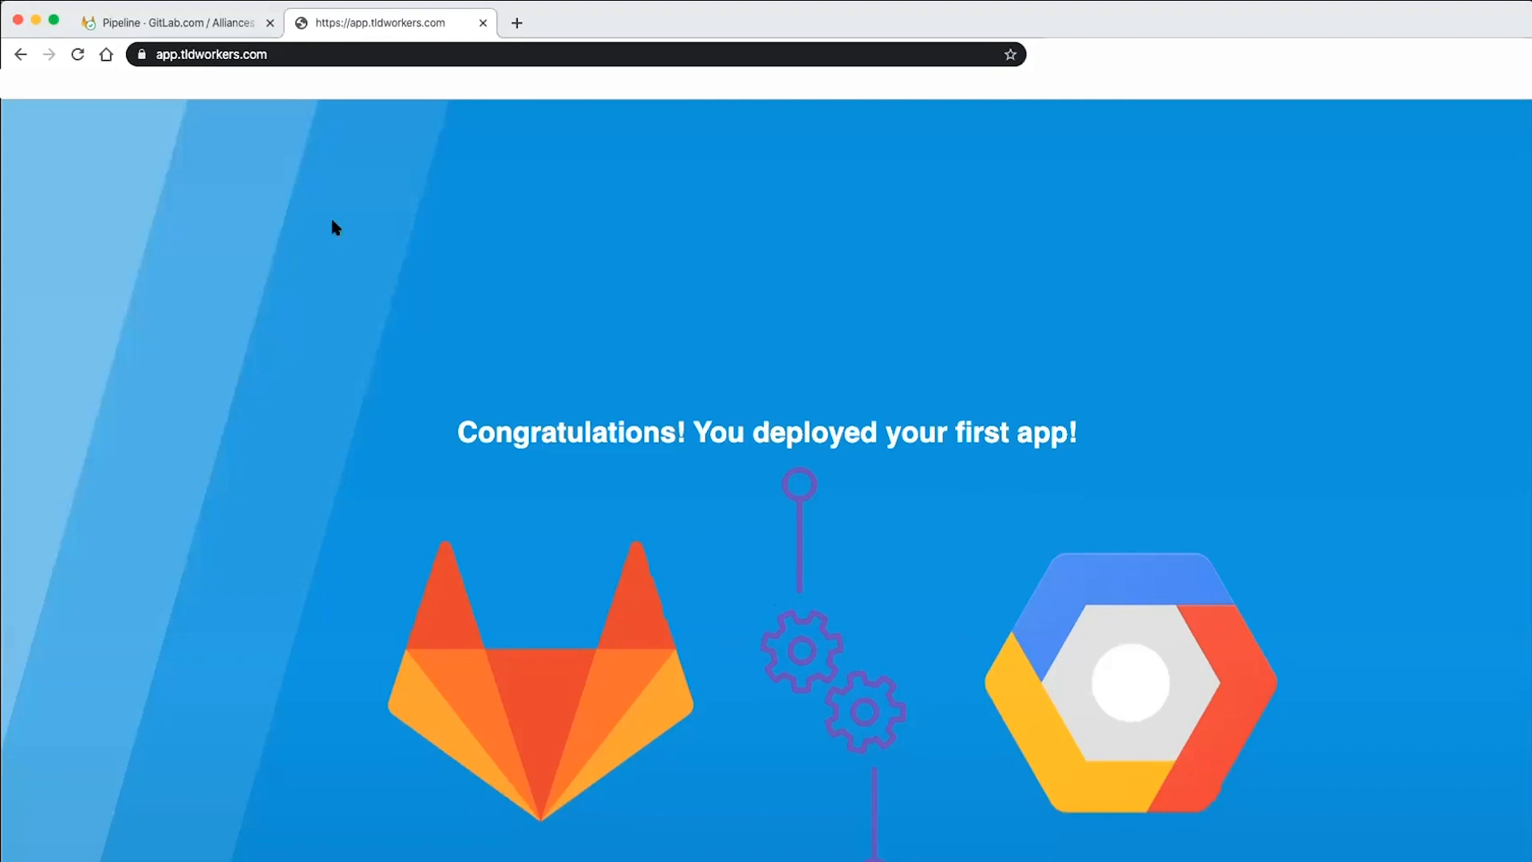
- Switch back to the Cloudflare Access Agent pipeline in GitLab, check its jobs and go to the Sandbox Projects group
{"action": "left_click", "coordinate": [210, 26]}
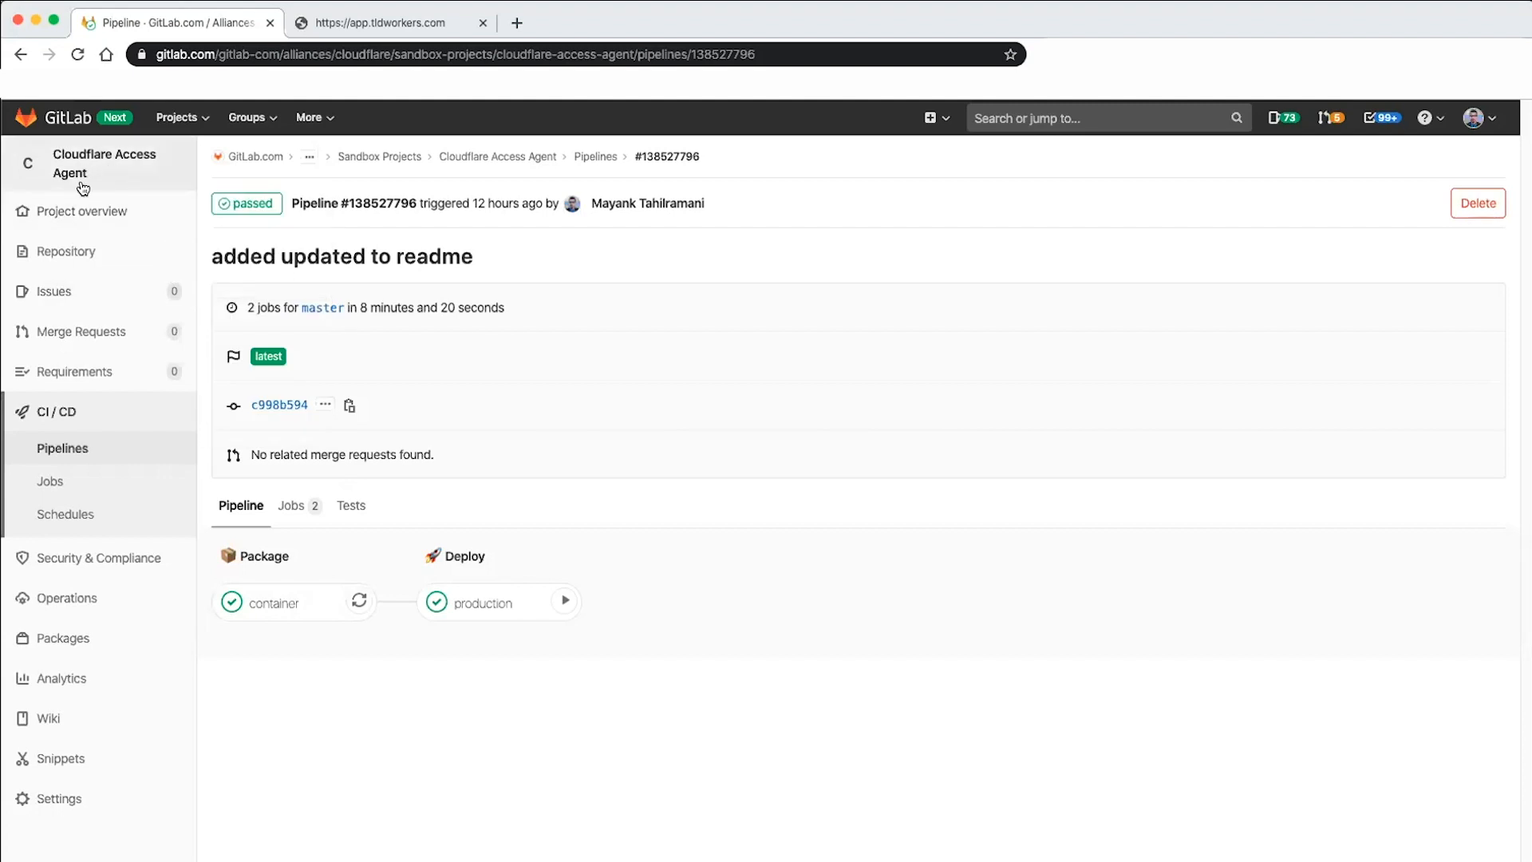
{"action": "mouse_move", "coordinate": [193, 573]}
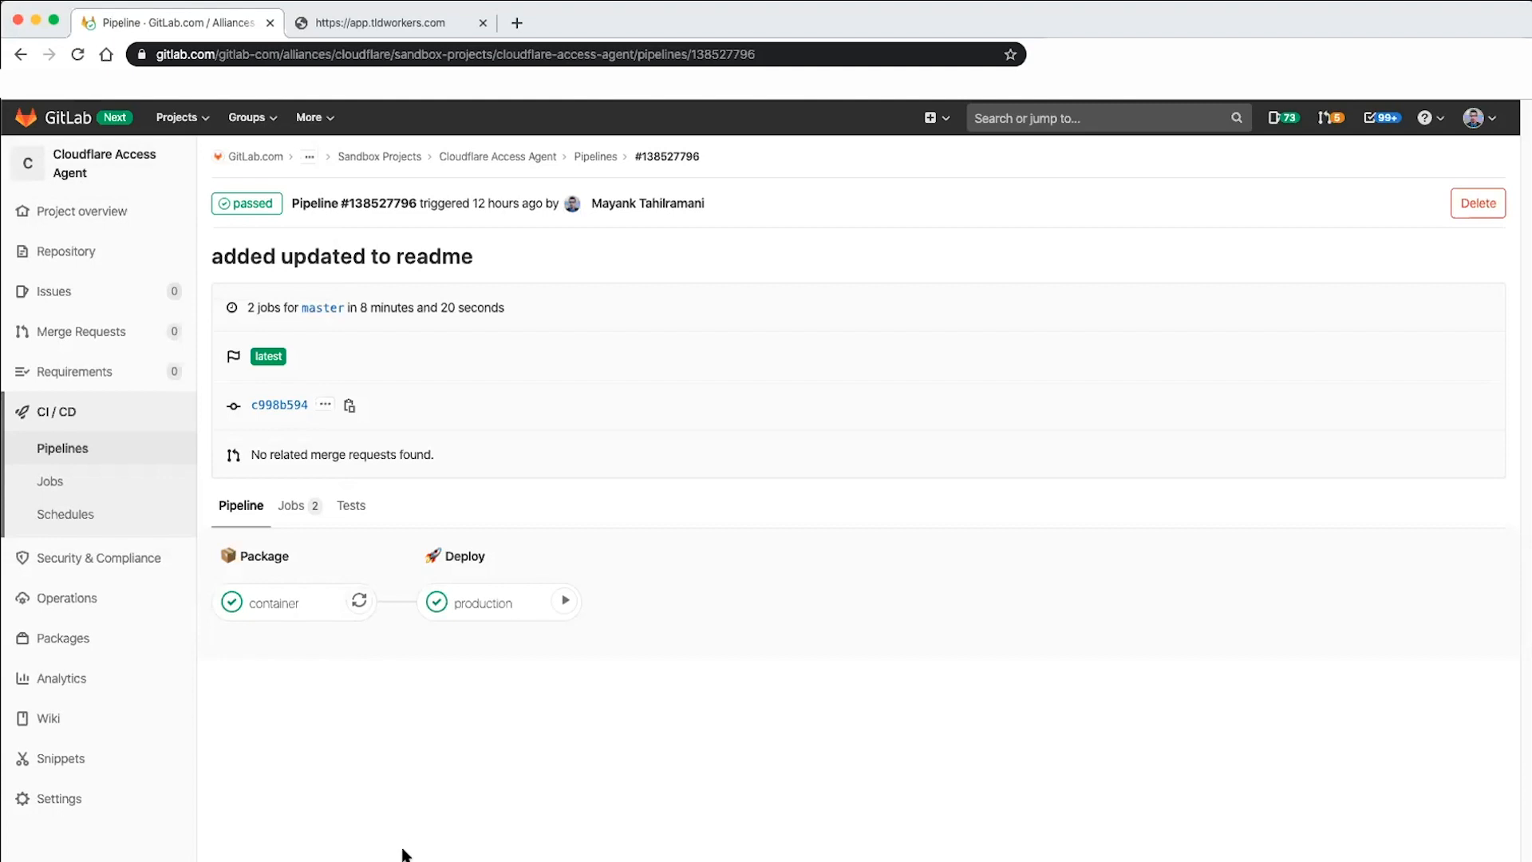
{"action": "left_click", "coordinate": [403, 159]}
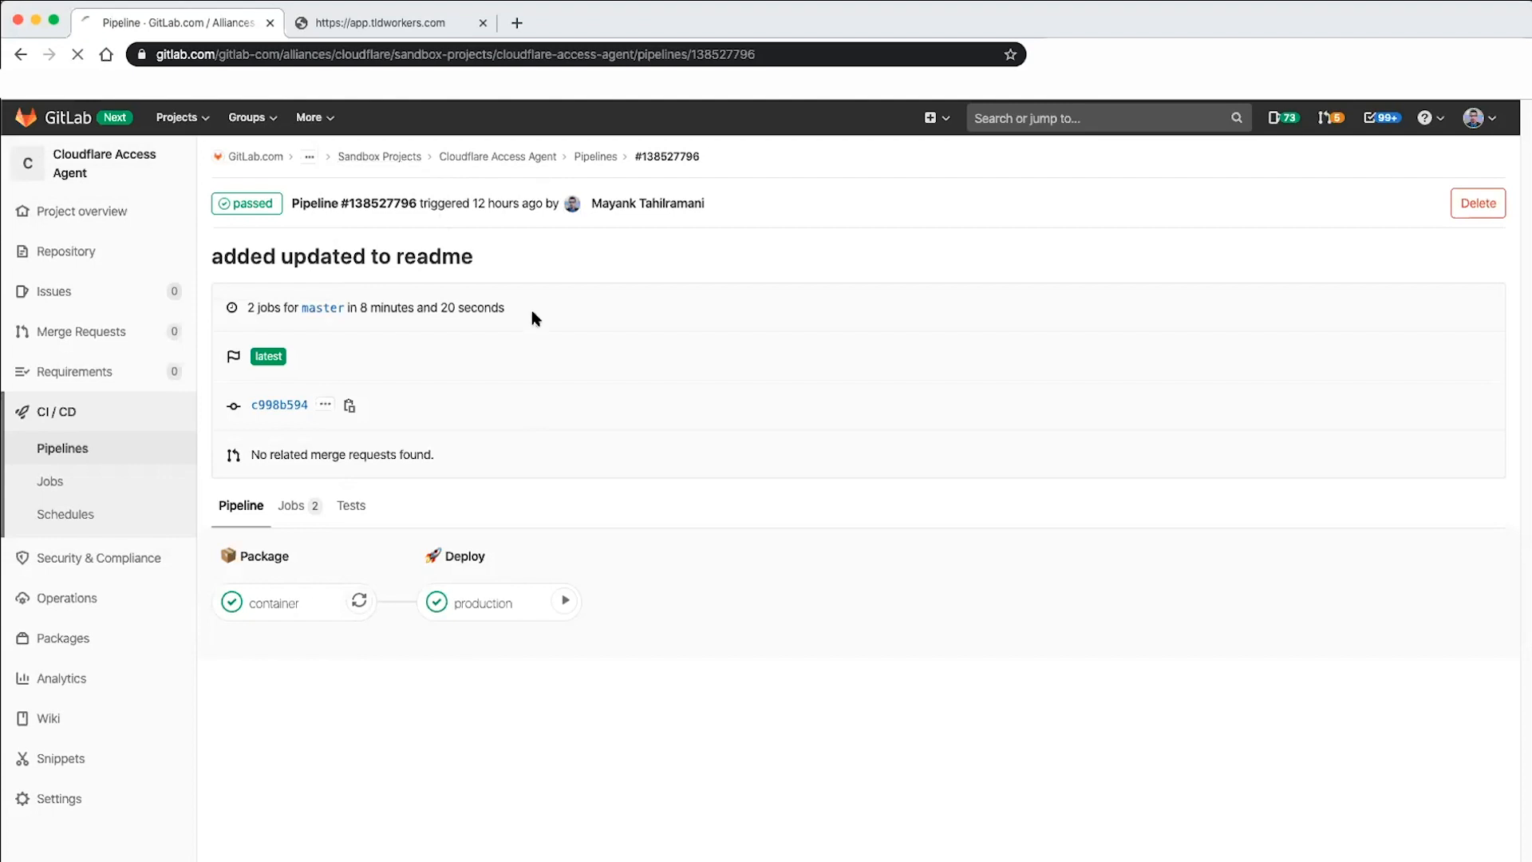